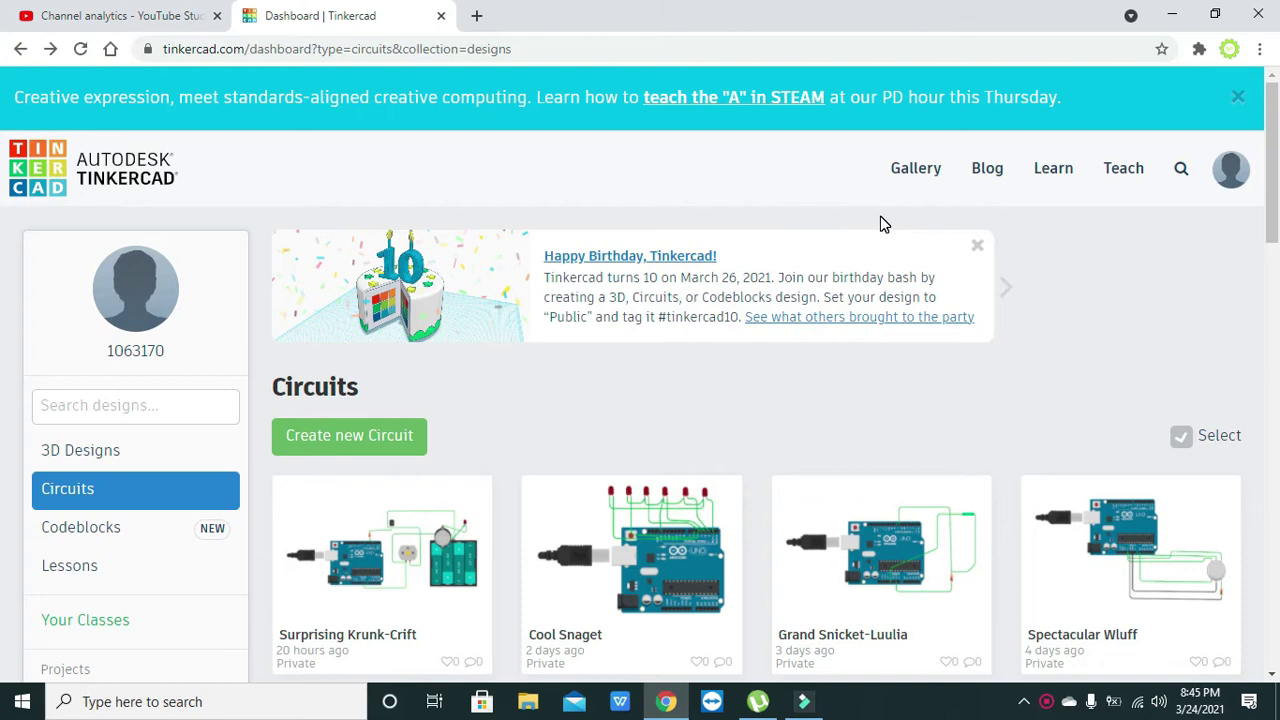
# Create a new blank circuit from the Tinkercad Circuits dashboard
pyautogui.click(344, 436)
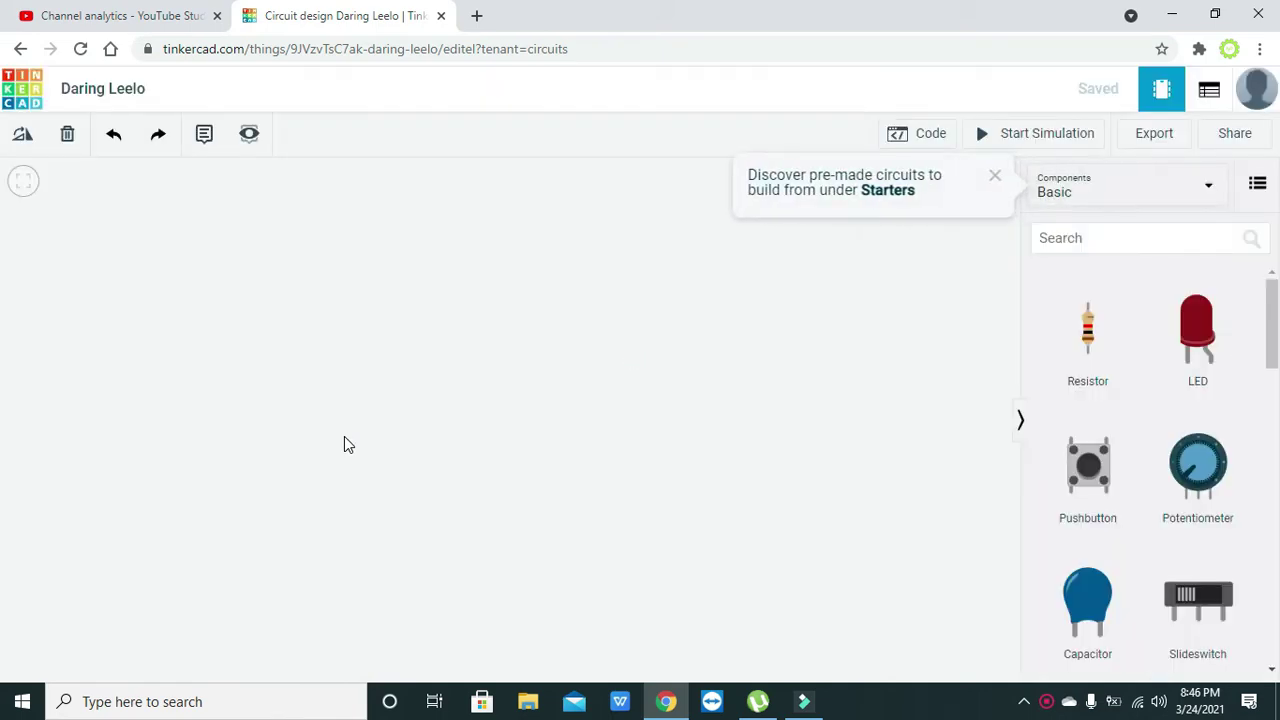
# Close the 'Discover pre-made circuits' tip to clear the workspace
pyautogui.click(995, 178)
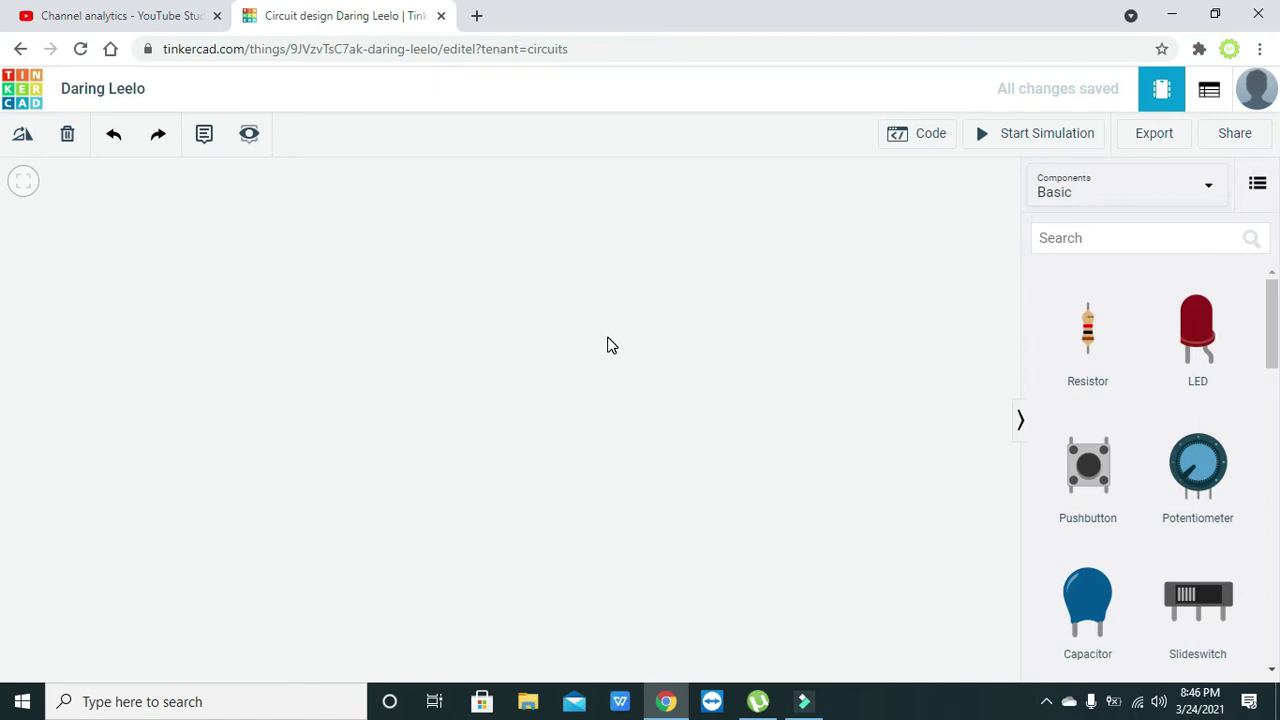
# Search components for 'bulb' and place two light bulbs side by side
pyautogui.click(1143, 247)
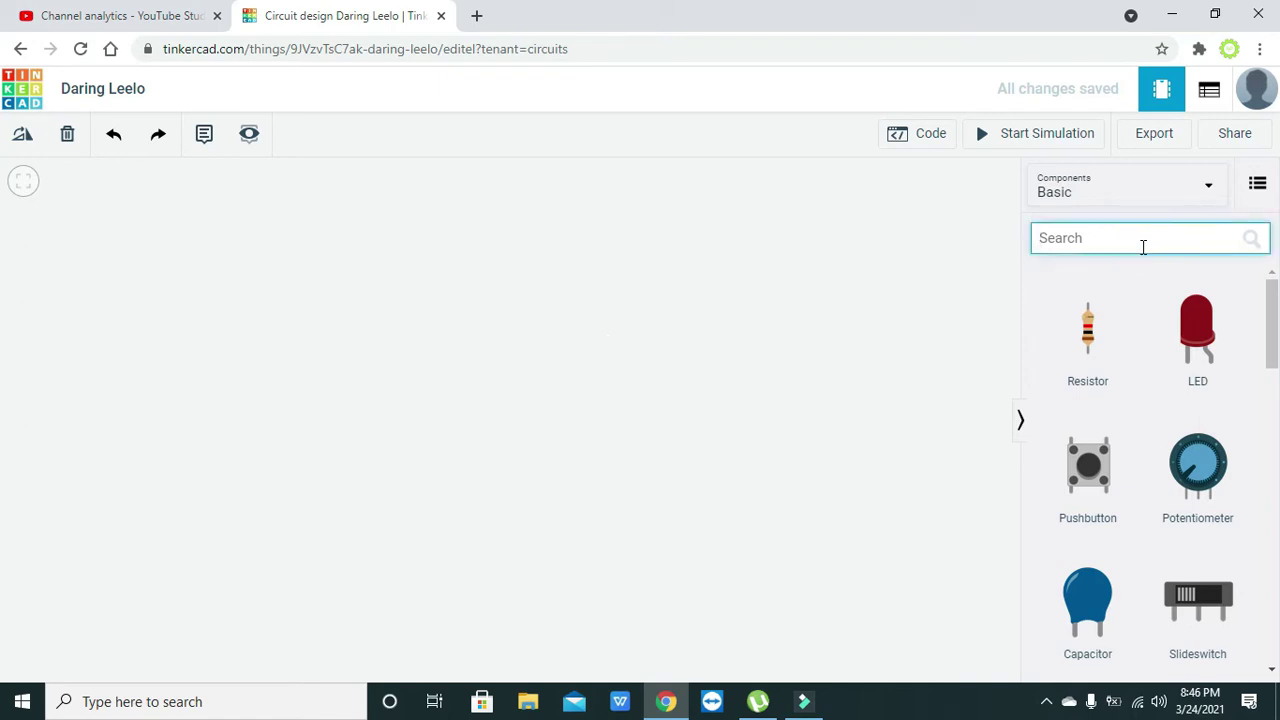
pyautogui.write('bulb')
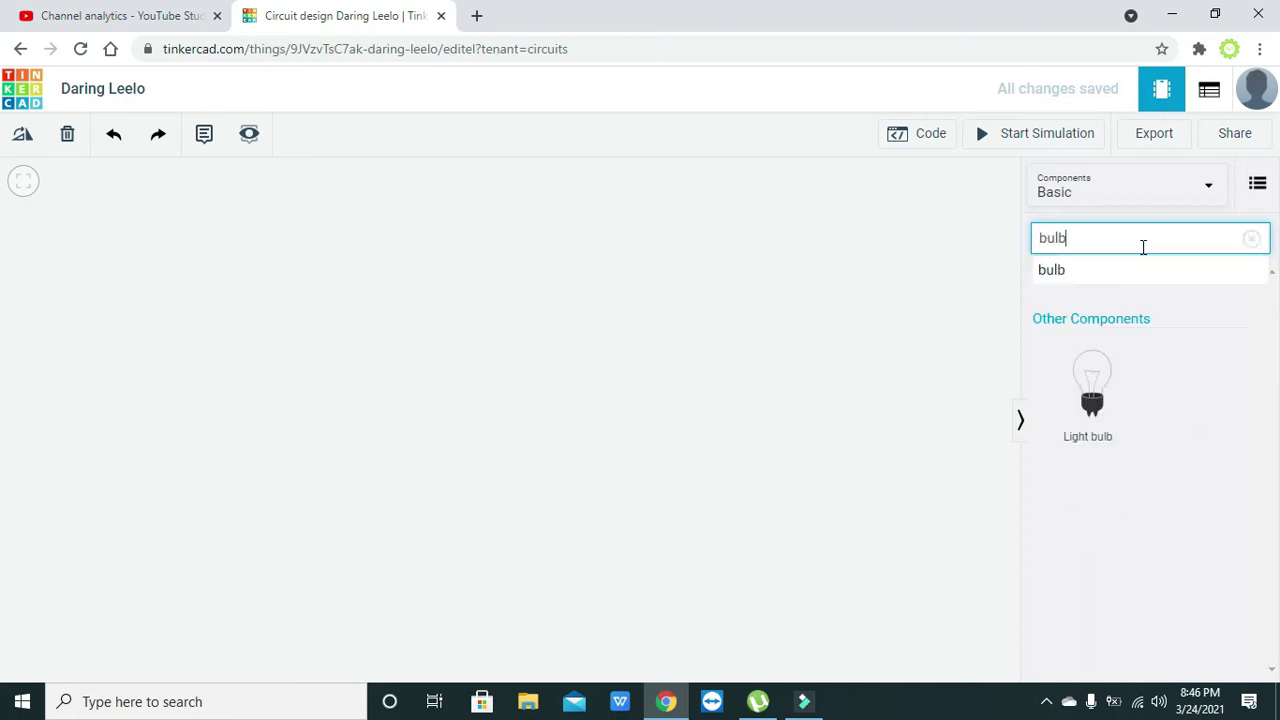
pyautogui.moveTo(1092, 392); pyautogui.dragTo(303, 393)
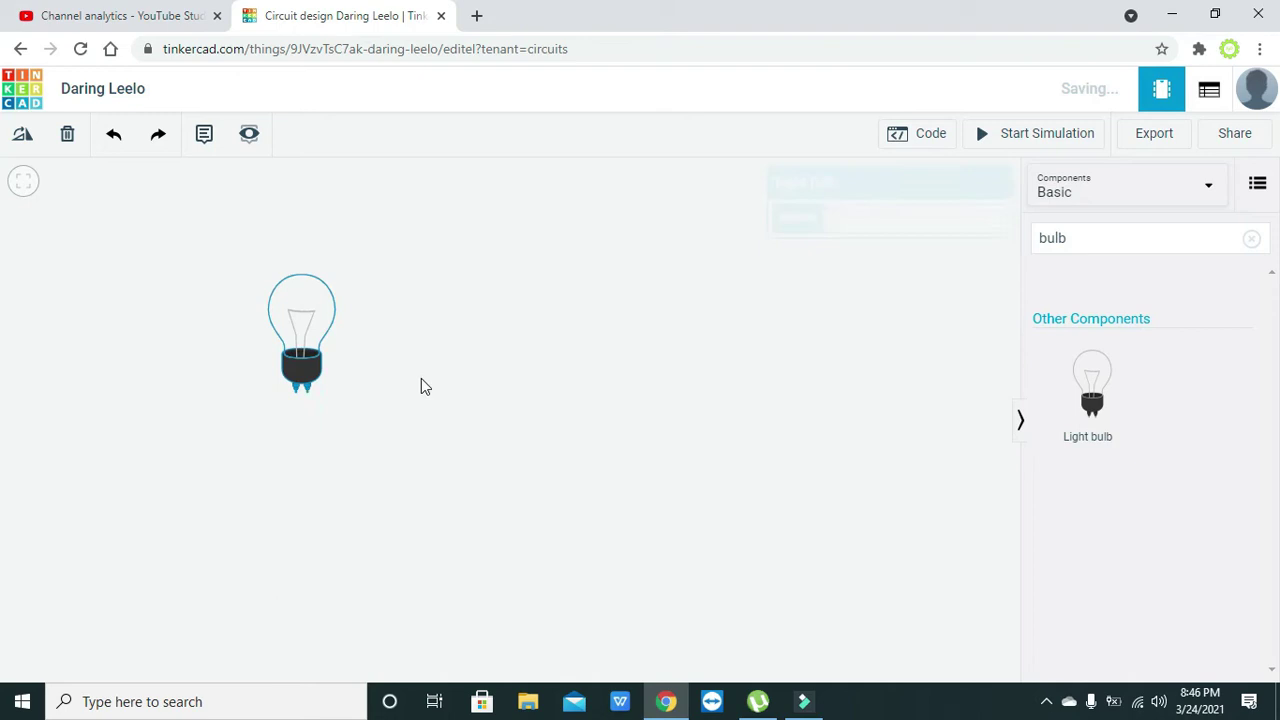
pyautogui.moveTo(1092, 390); pyautogui.dragTo(477, 397)
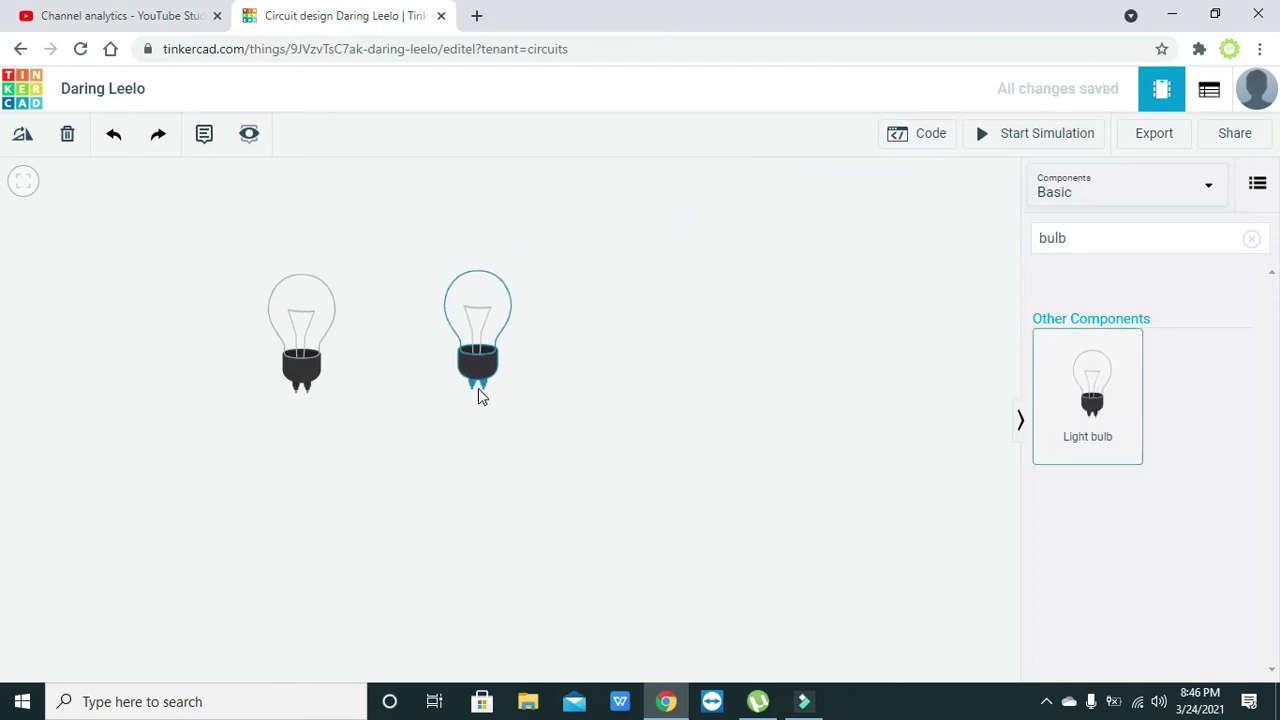
pyautogui.click(700, 486)
# Add a third light bulb and align all three bulbs in a row
pyautogui.moveTo(1088, 402); pyautogui.dragTo(672, 398)
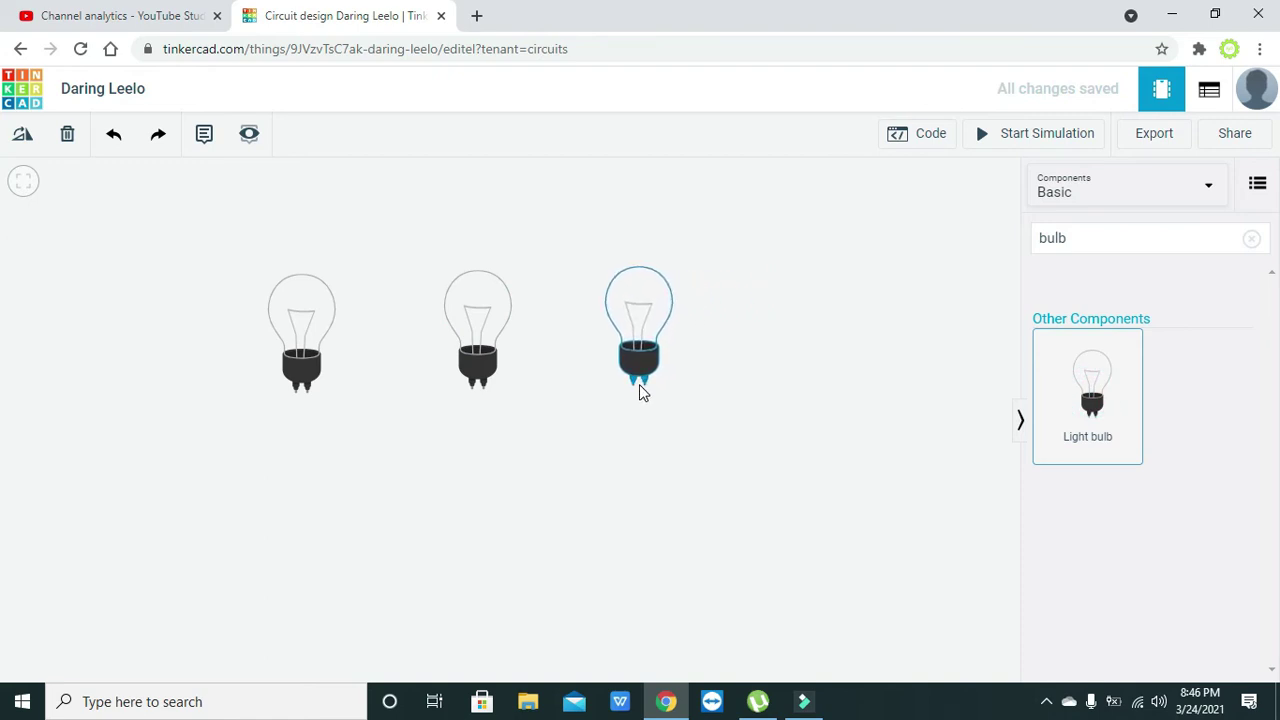
pyautogui.moveTo(673, 393); pyautogui.dragTo(640, 388)
pyautogui.moveTo(557, 451); pyautogui.dragTo(613, 479)
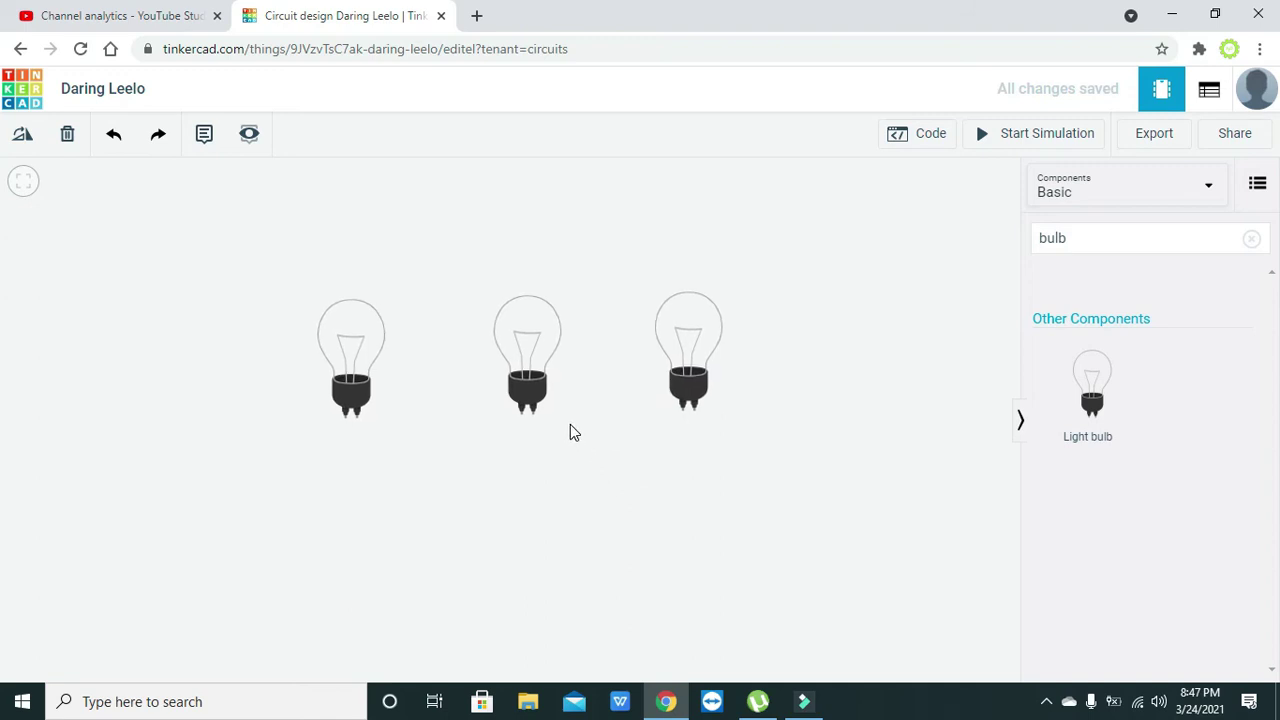
pyautogui.moveTo(531, 362); pyautogui.dragTo(526, 360)
pyautogui.click(591, 384)
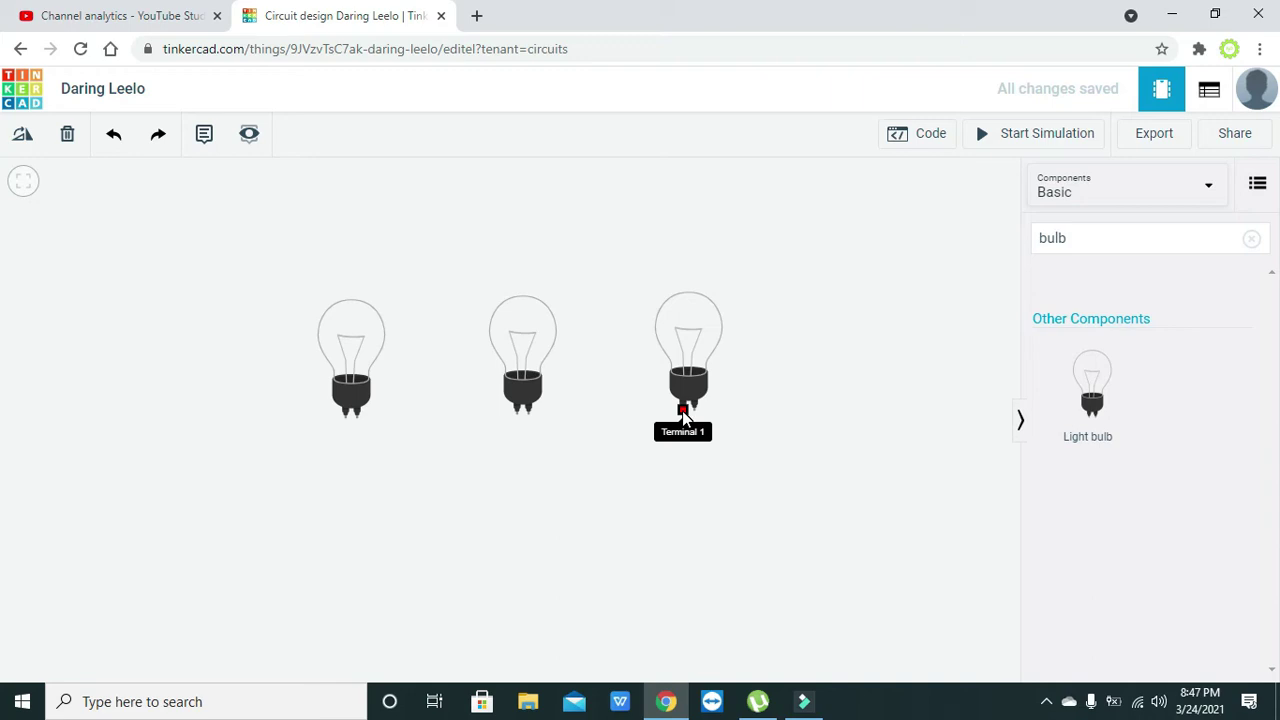
# Wire the third bulb's Terminal 1 to the second bulb's Terminal 2, then the second to the first
pyautogui.click(683, 413)
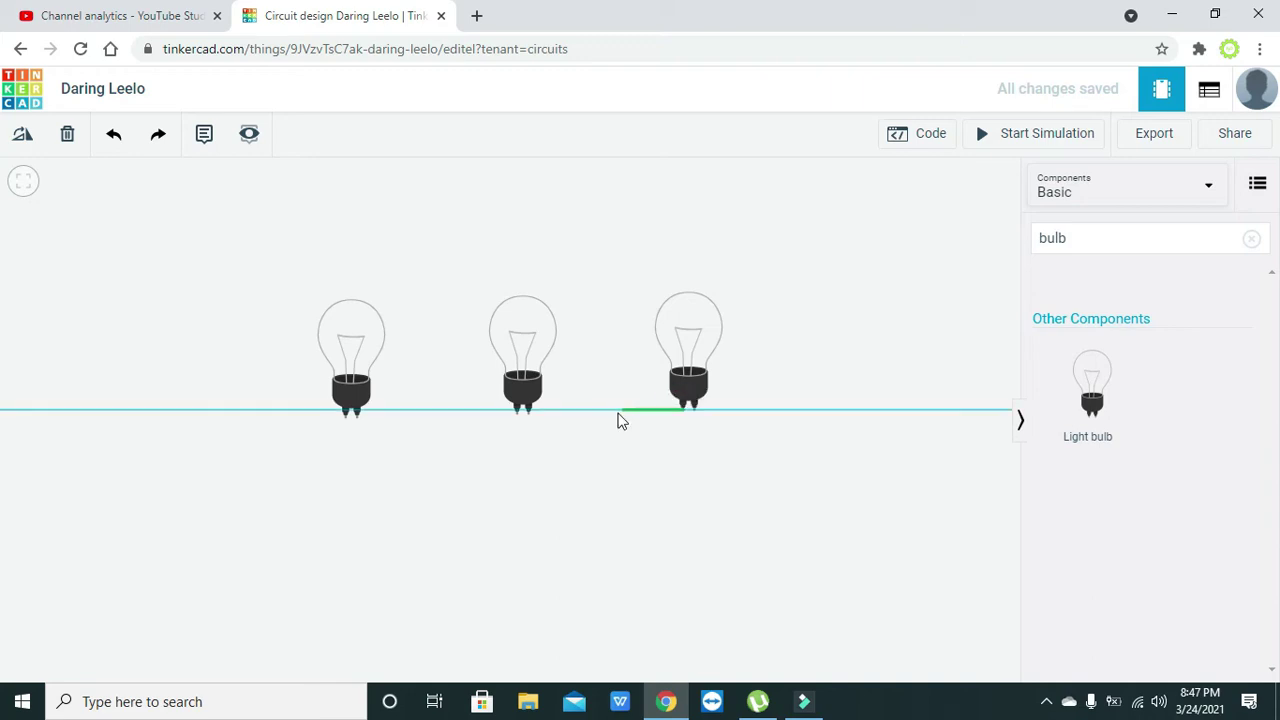
pyautogui.click(528, 413)
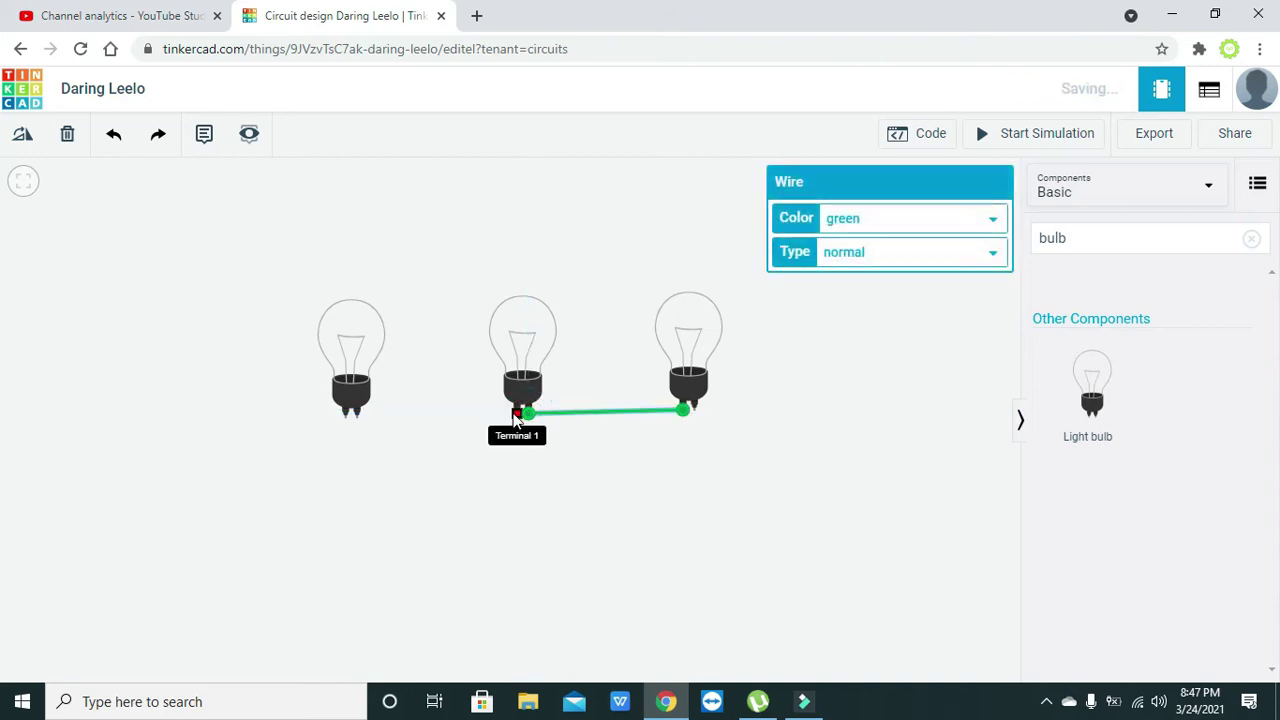
pyautogui.click(483, 420)
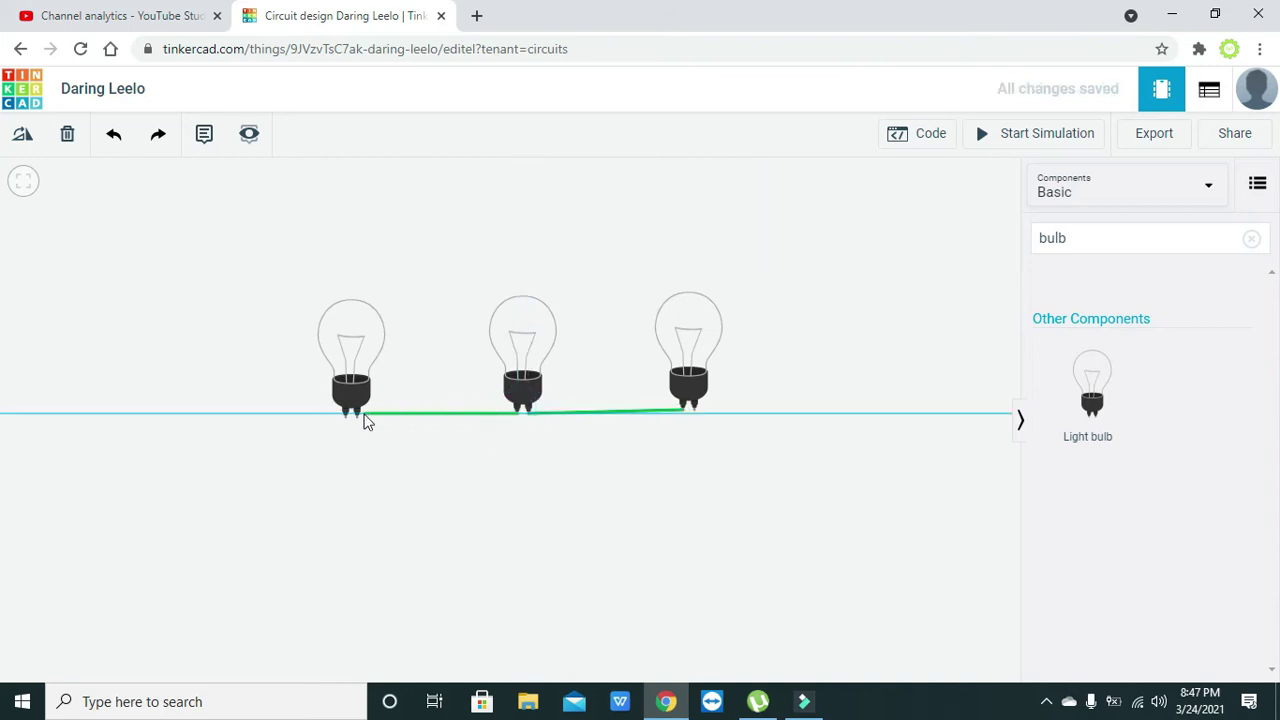
pyautogui.click(357, 417)
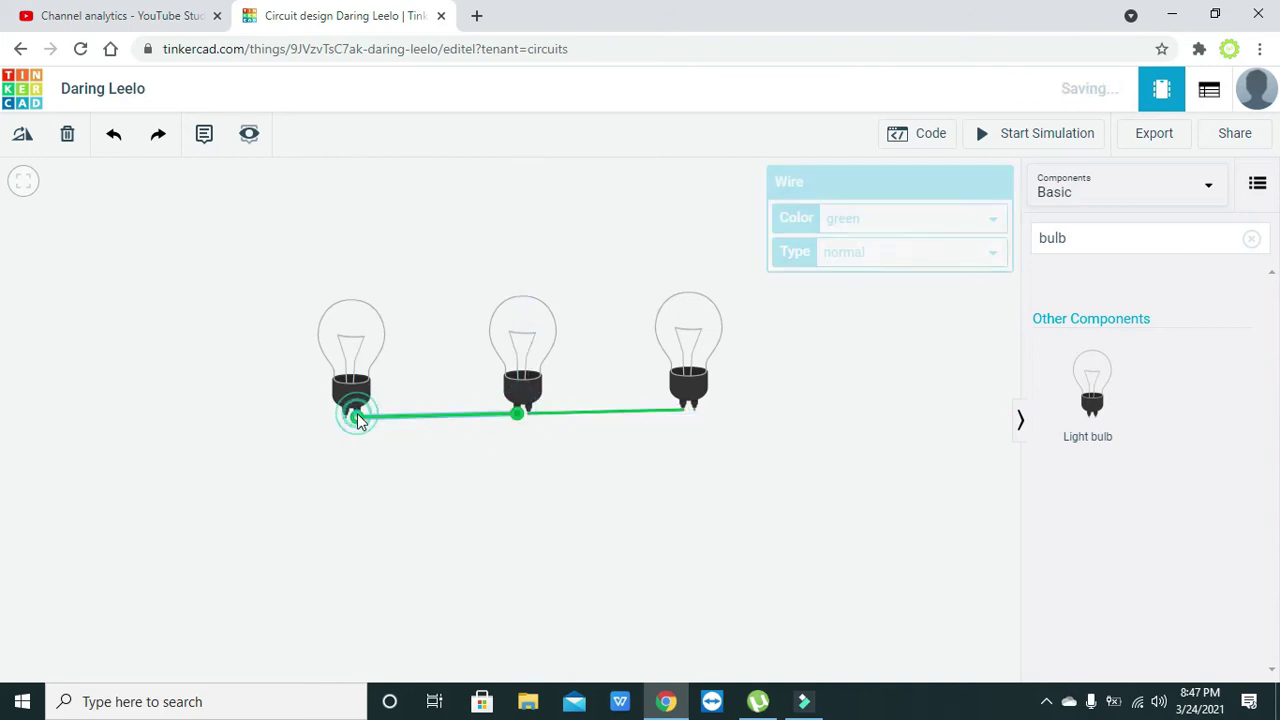
pyautogui.click(540, 448)
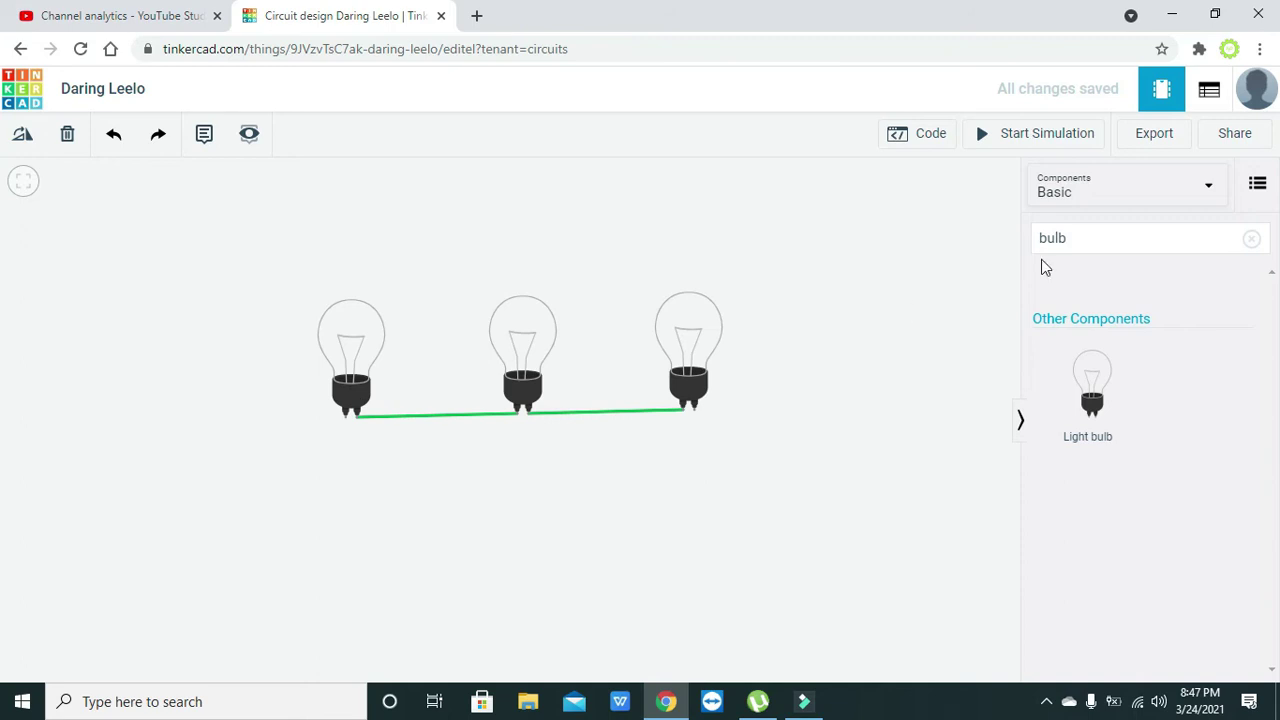
# Clear the 'bulb' search and search the components for 'battery'
pyautogui.click(1086, 241)
pyautogui.press('BackSpace')
pyautogui.press('BackSpace')
pyautogui.press('BackSpace')
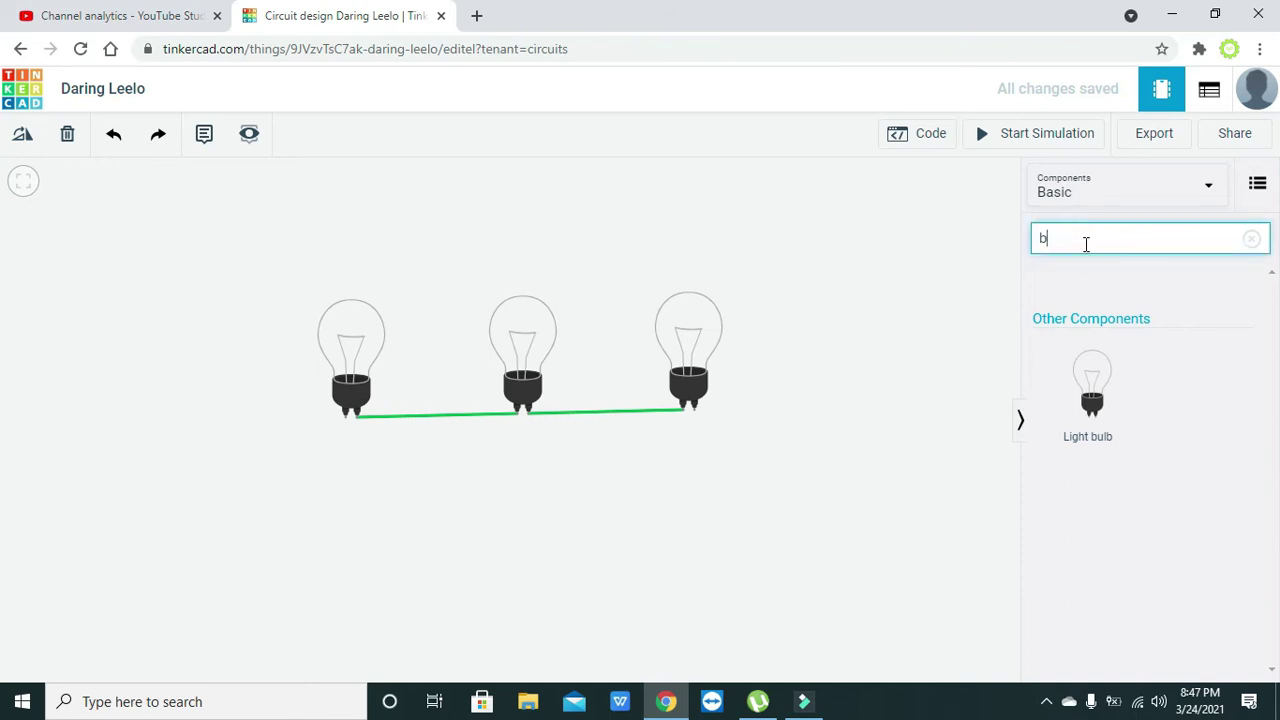
pyautogui.press('BackSpace')
pyautogui.click(688, 348)
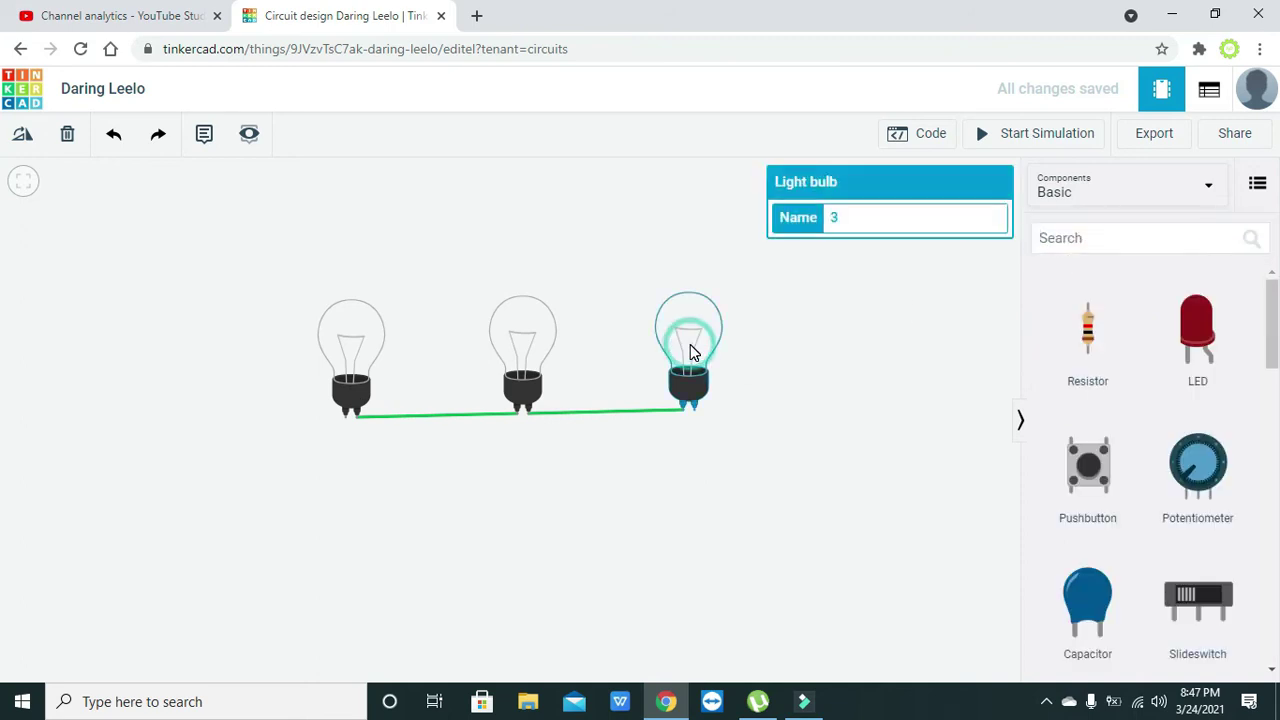
pyautogui.click(784, 340)
pyautogui.click(1103, 242)
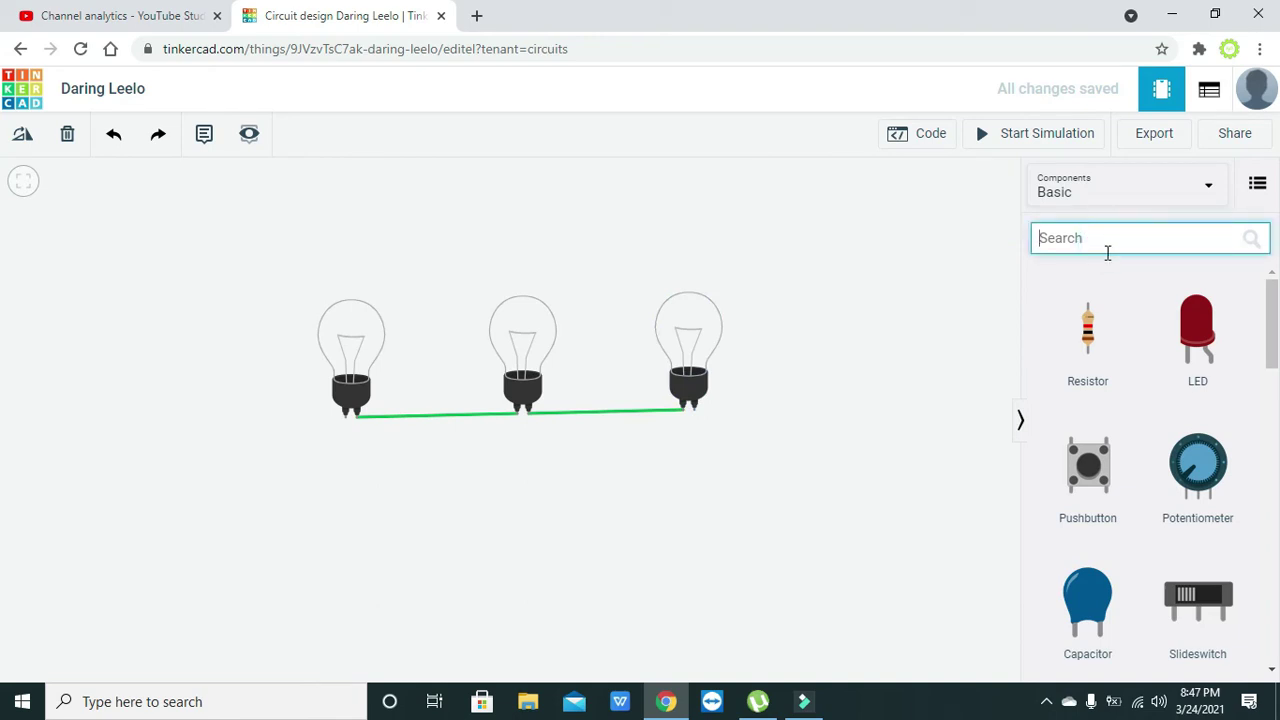
pyautogui.write('battery')
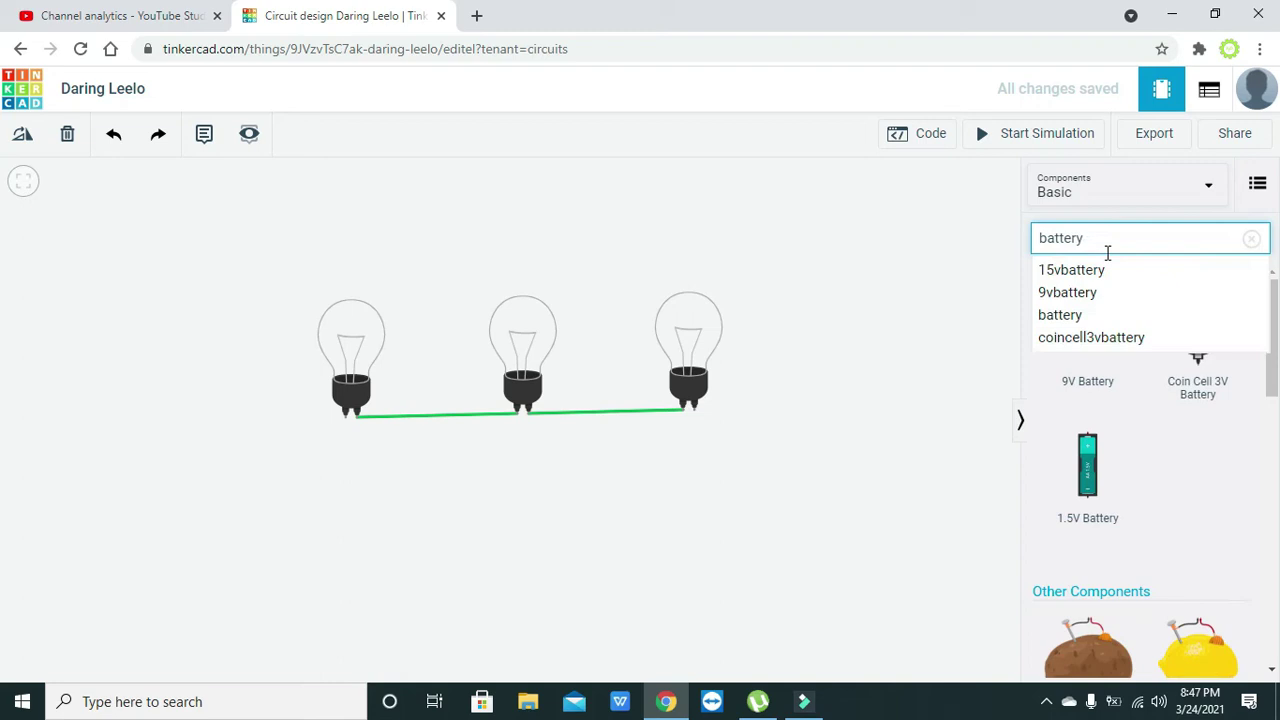
# Place a 9V battery below the bulbs, deleting a mistakenly added 1.5V battery
pyautogui.moveTo(1087, 460)
pyautogui.mouseDown()
pyautogui.moveTo(716, 500)
pyautogui.moveTo(180, 340)
pyautogui.moveTo(146, 358)
pyautogui.mouseUp()
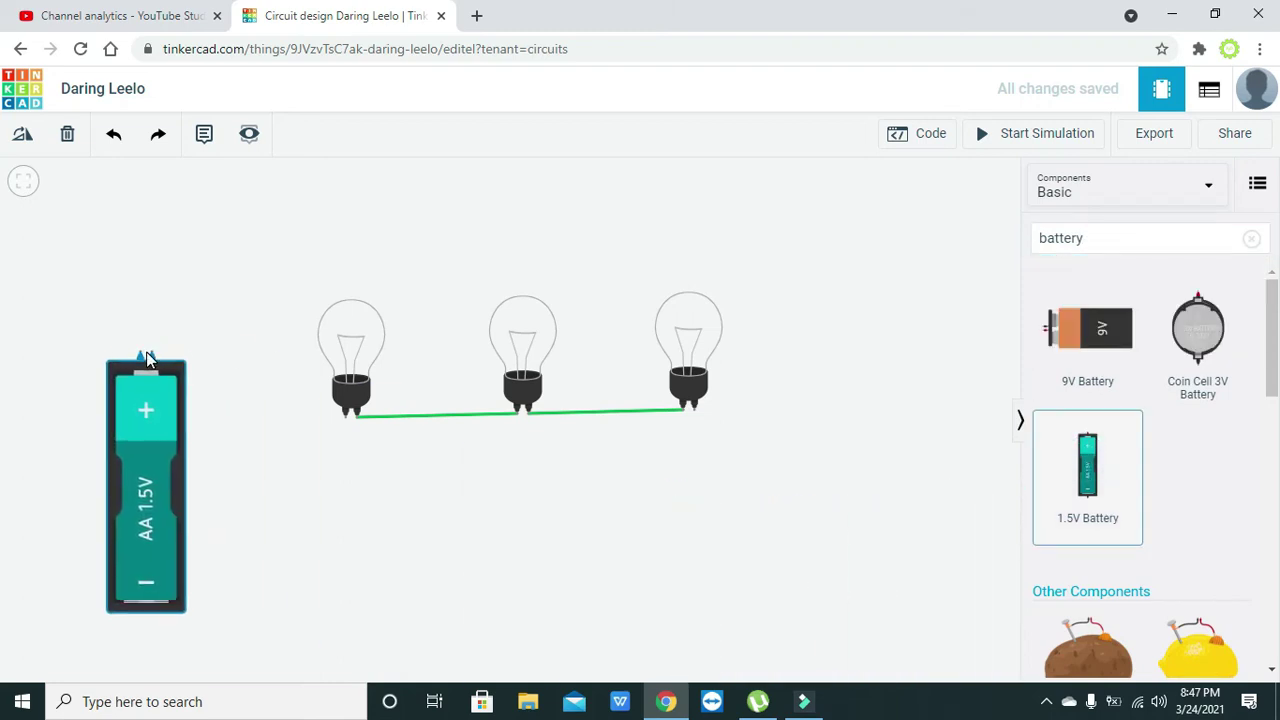
pyautogui.click(146, 358)
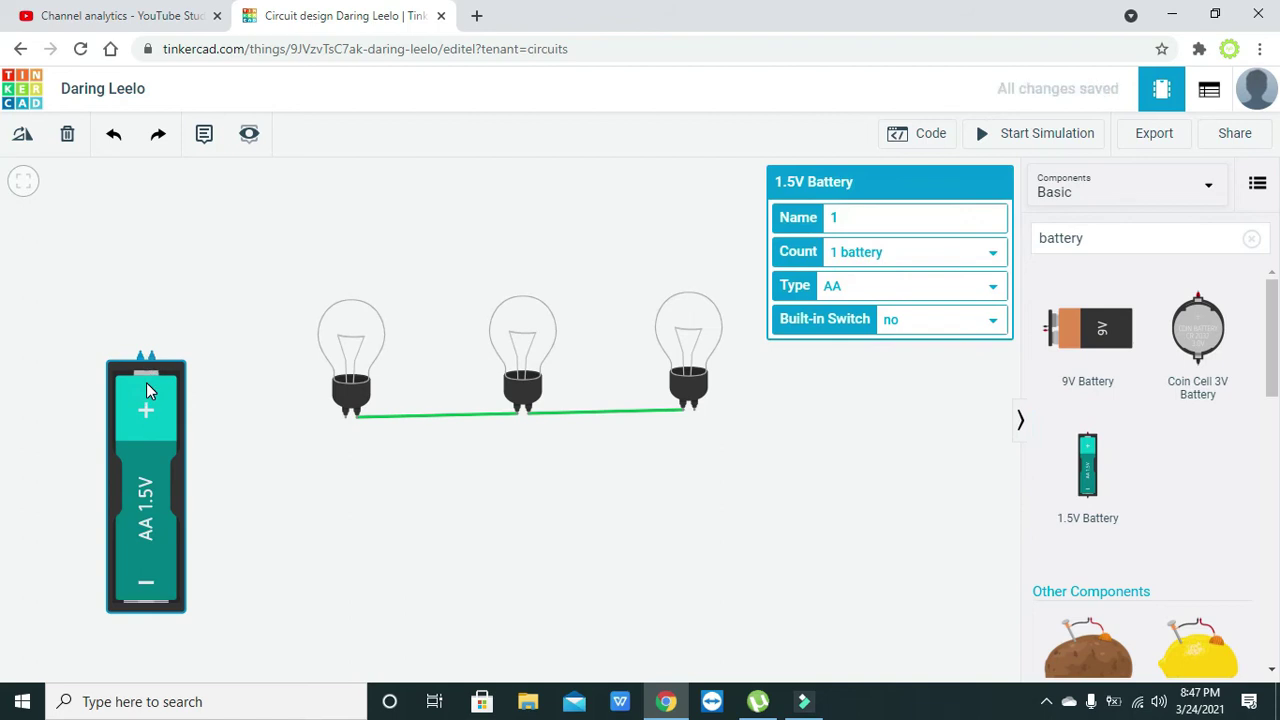
pyautogui.press('Delete')
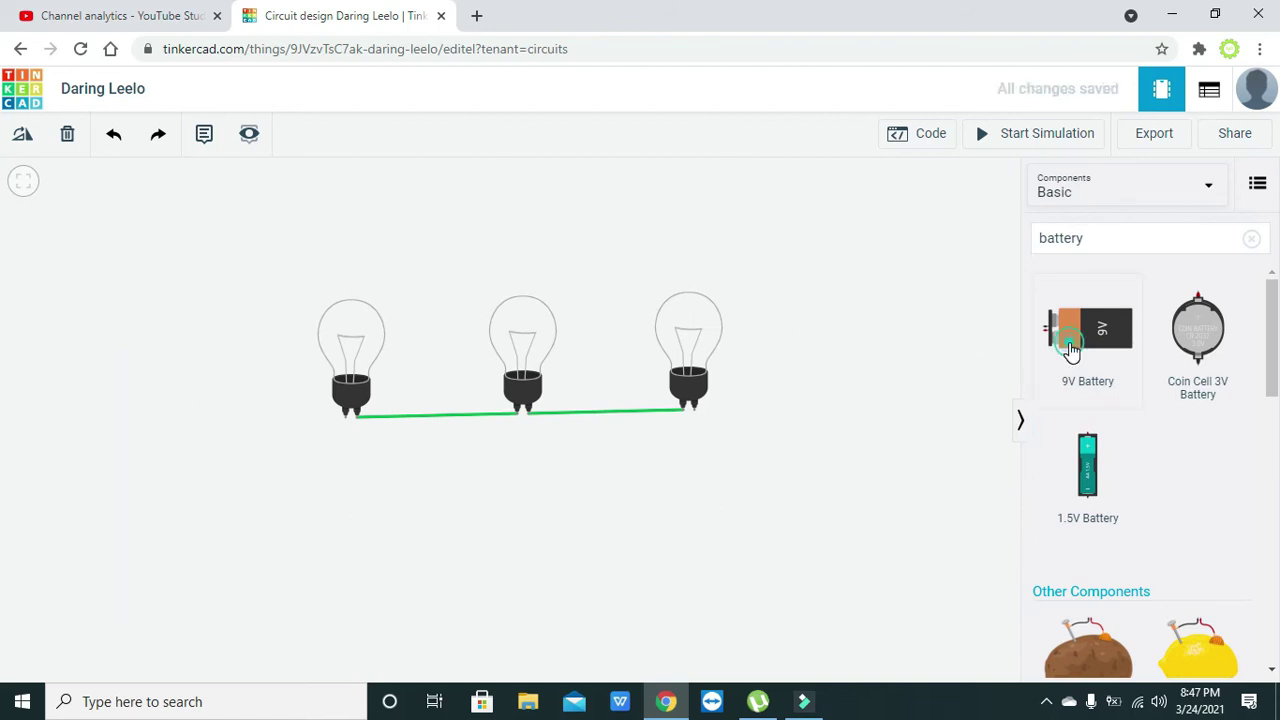
pyautogui.moveTo(1071, 348); pyautogui.dragTo(362, 572)
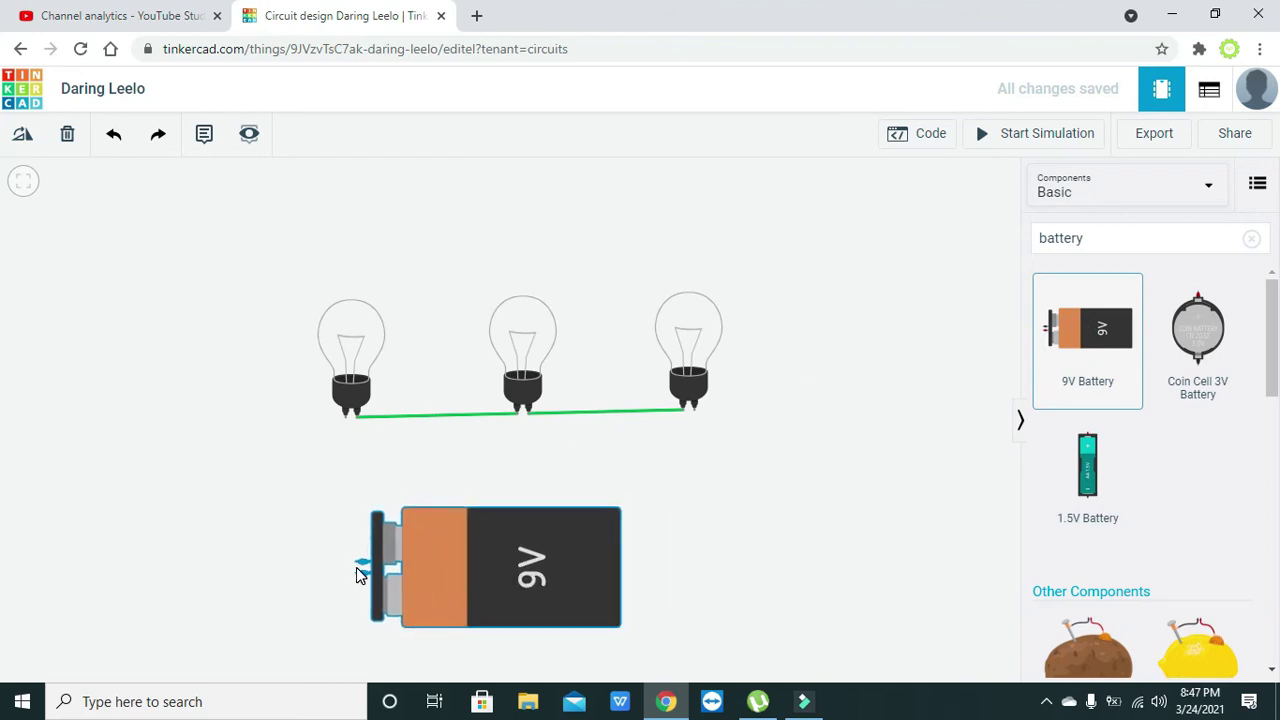
pyautogui.moveTo(385, 576); pyautogui.dragTo(710, 600)
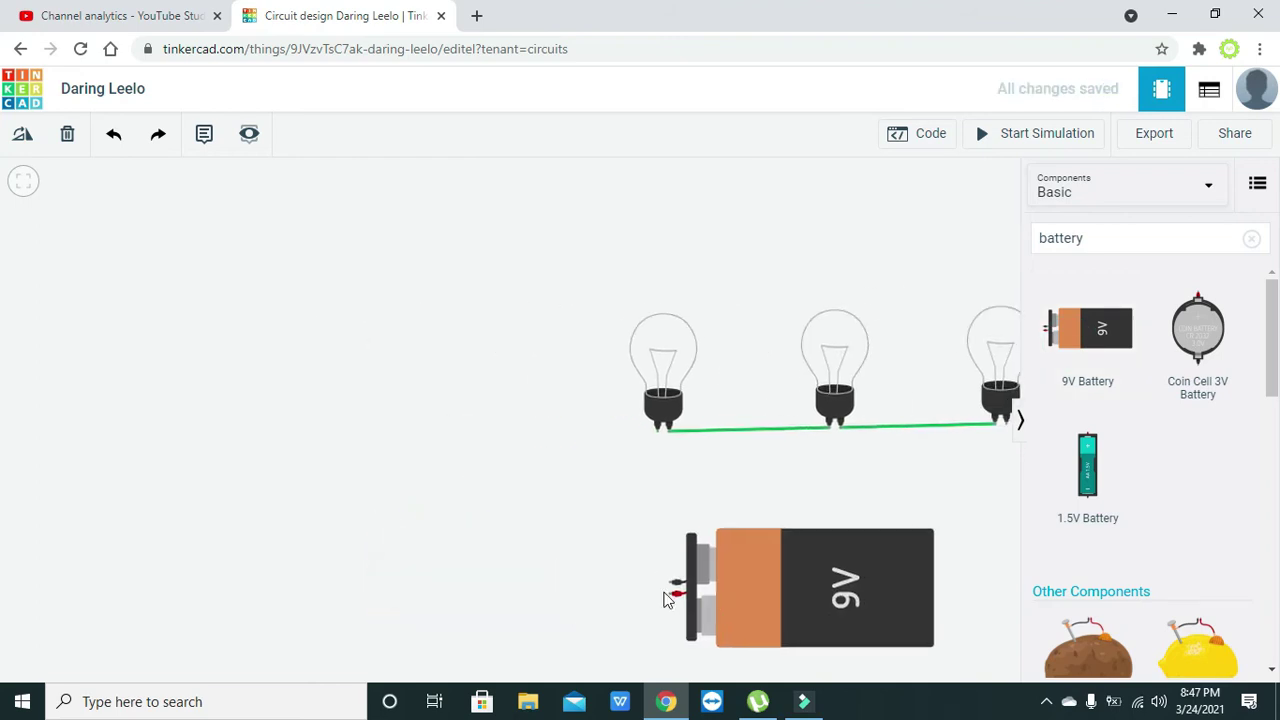
pyautogui.moveTo(868, 645)
pyautogui.mouseDown()
pyautogui.moveTo(491, 560)
pyautogui.moveTo(786, 560)
pyautogui.mouseUp()
pyautogui.click(487, 540)
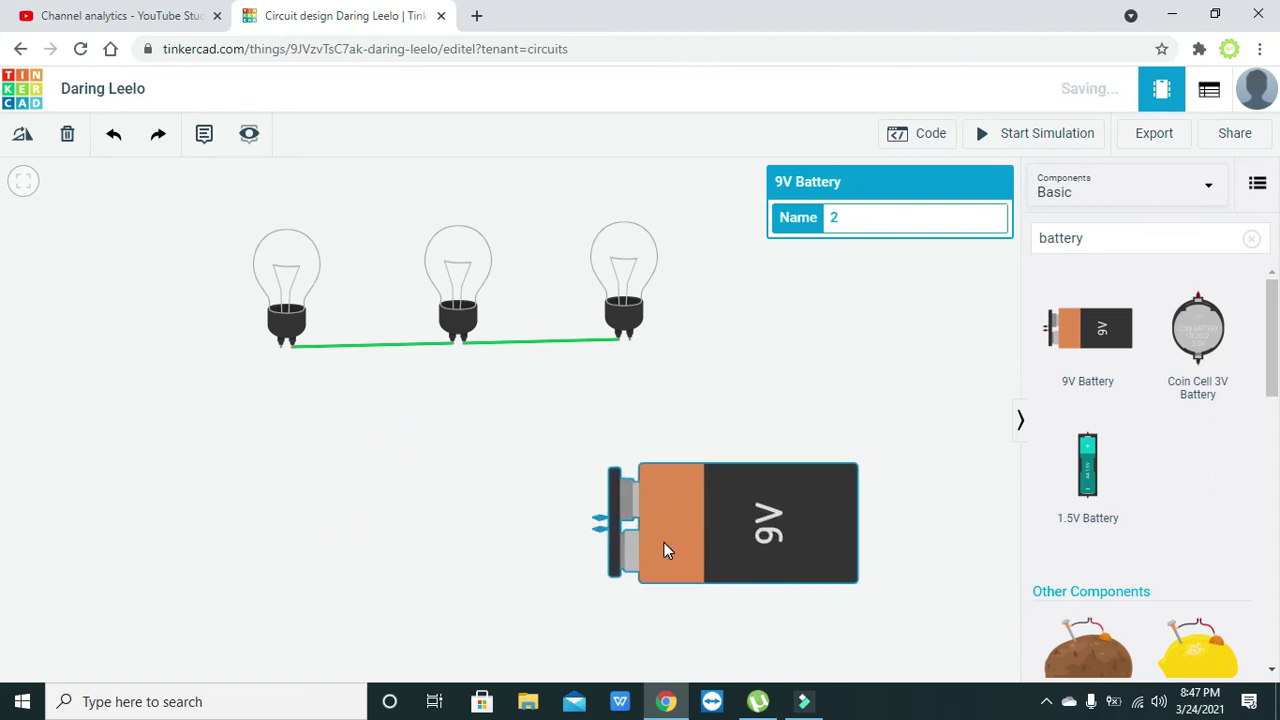
# Shift the battery right and wire its negative terminal to the third bulb with a vertical wire
pyautogui.click(487, 482)
pyautogui.moveTo(755, 544); pyautogui.dragTo(815, 545)
pyautogui.click(591, 451)
pyautogui.click(657, 530)
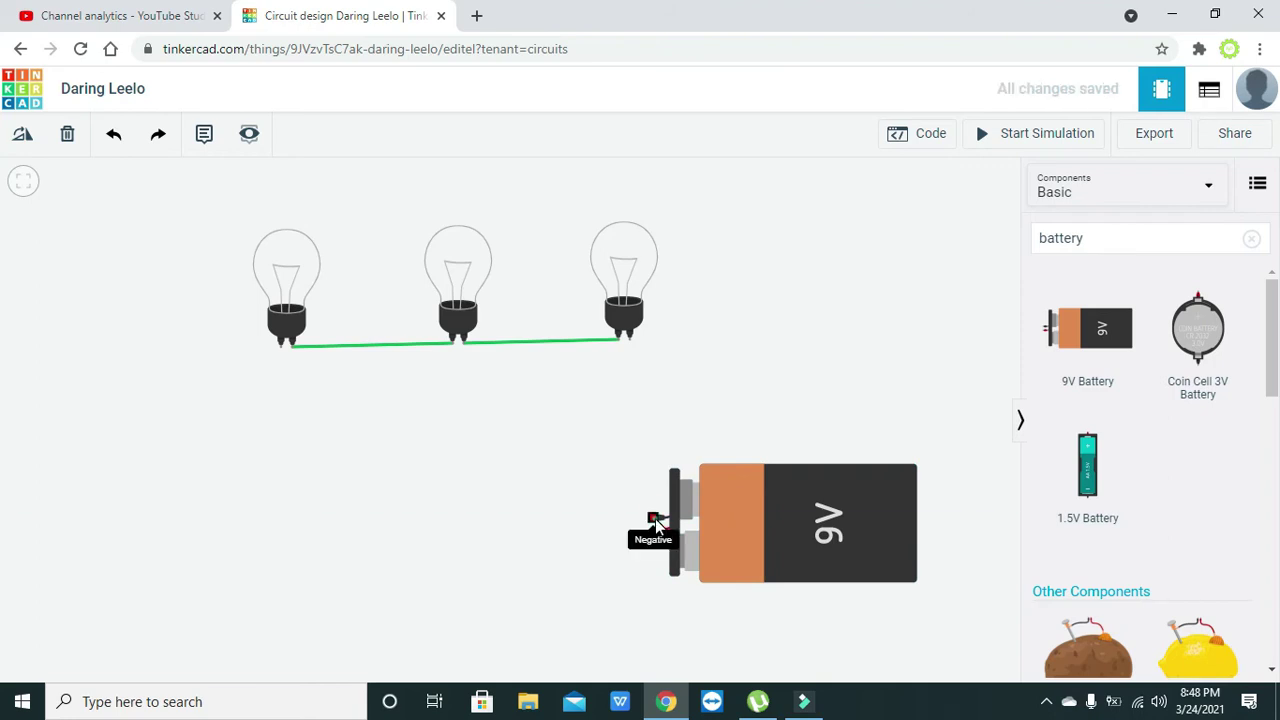
pyautogui.click(641, 350)
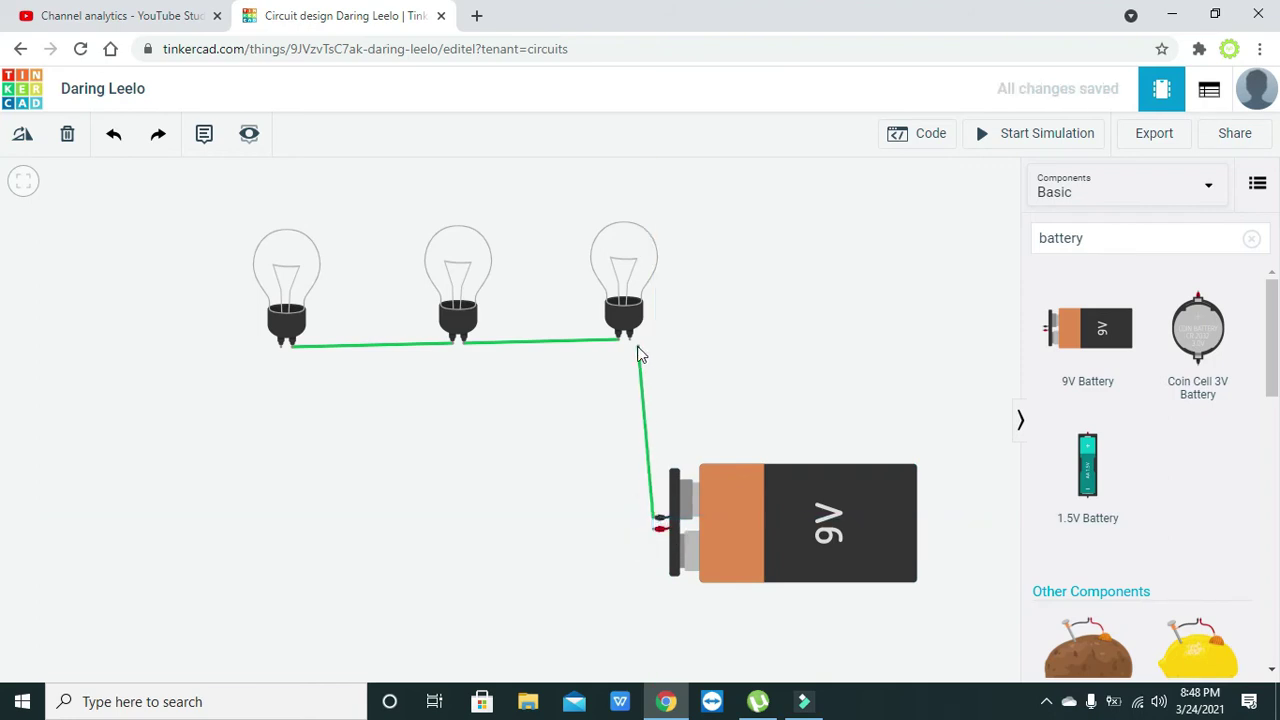
pyautogui.click(636, 370)
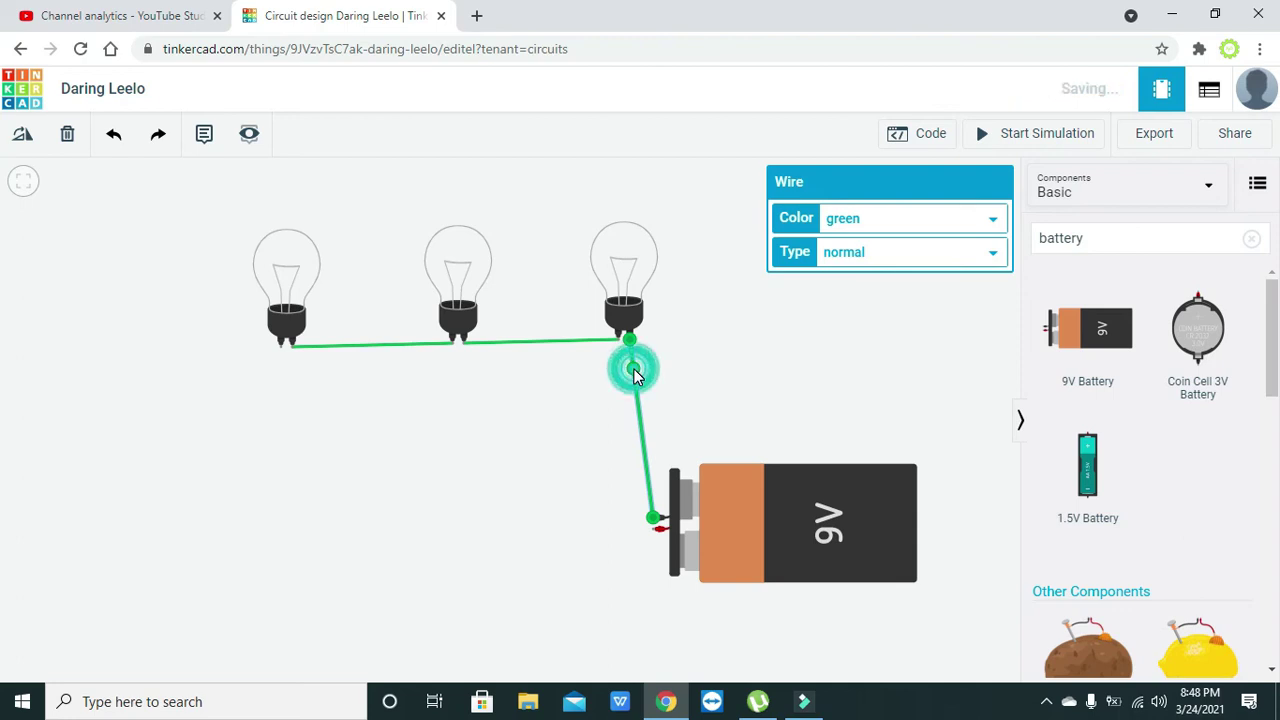
pyautogui.moveTo(636, 372); pyautogui.dragTo(648, 340)
pyautogui.click(703, 384)
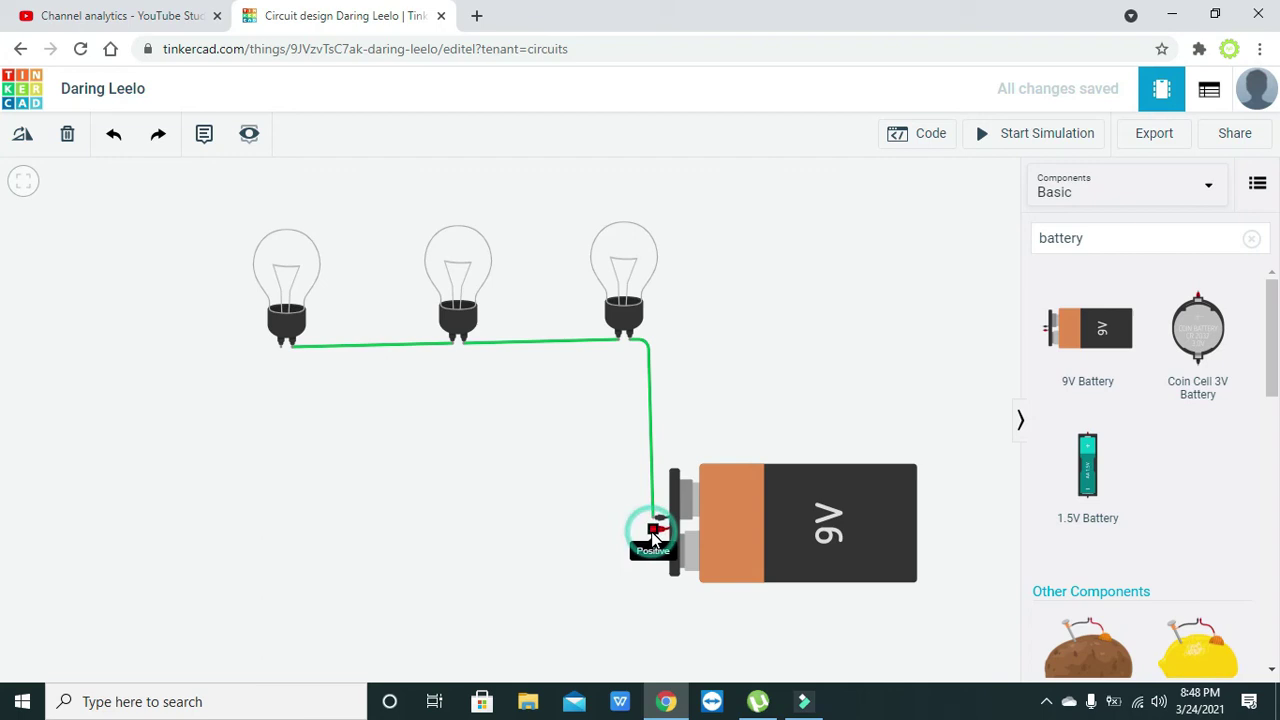
# Wire the battery's positive terminal to the first bulb with a right-angled corner
pyautogui.click(652, 535)
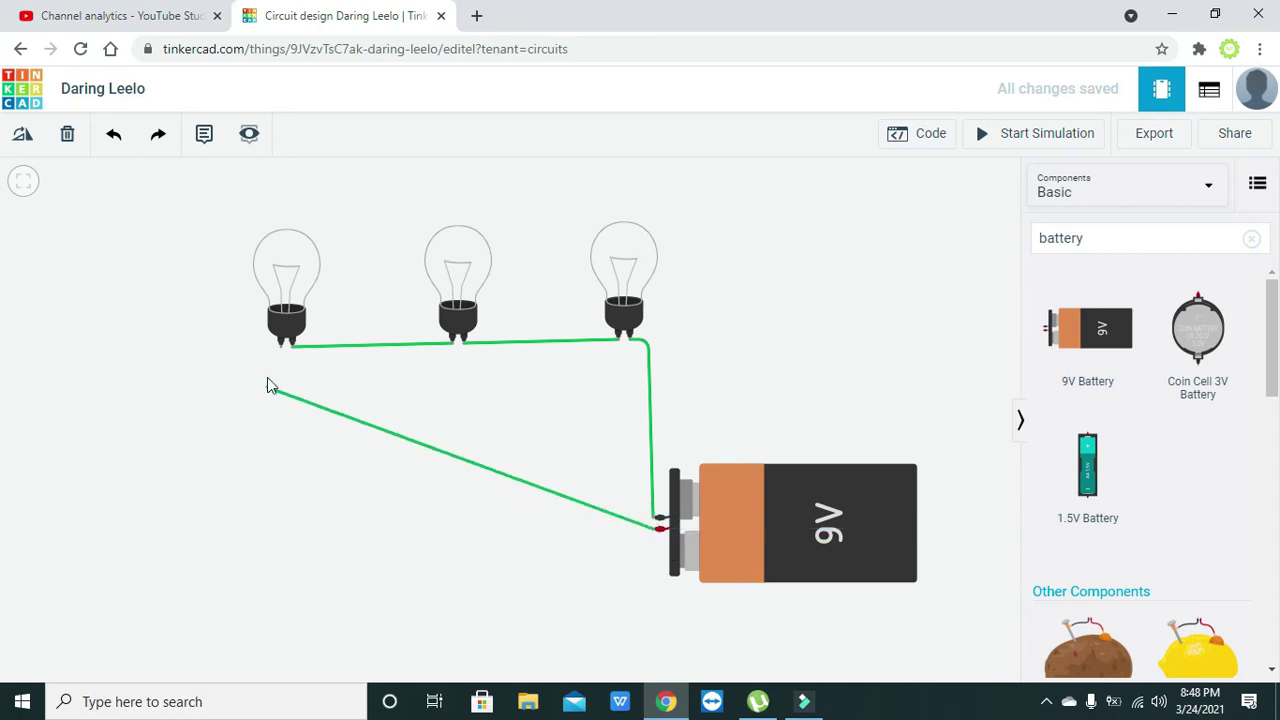
pyautogui.click(282, 349)
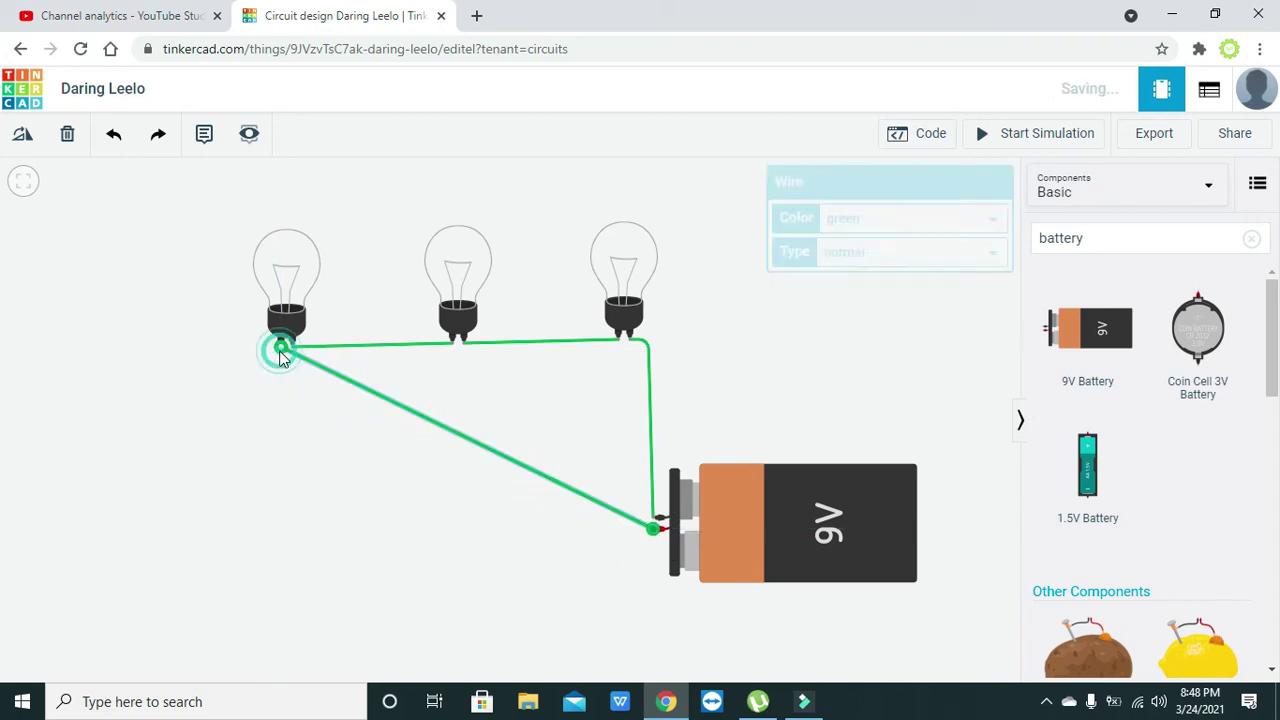
pyautogui.moveTo(403, 408); pyautogui.dragTo(282, 535)
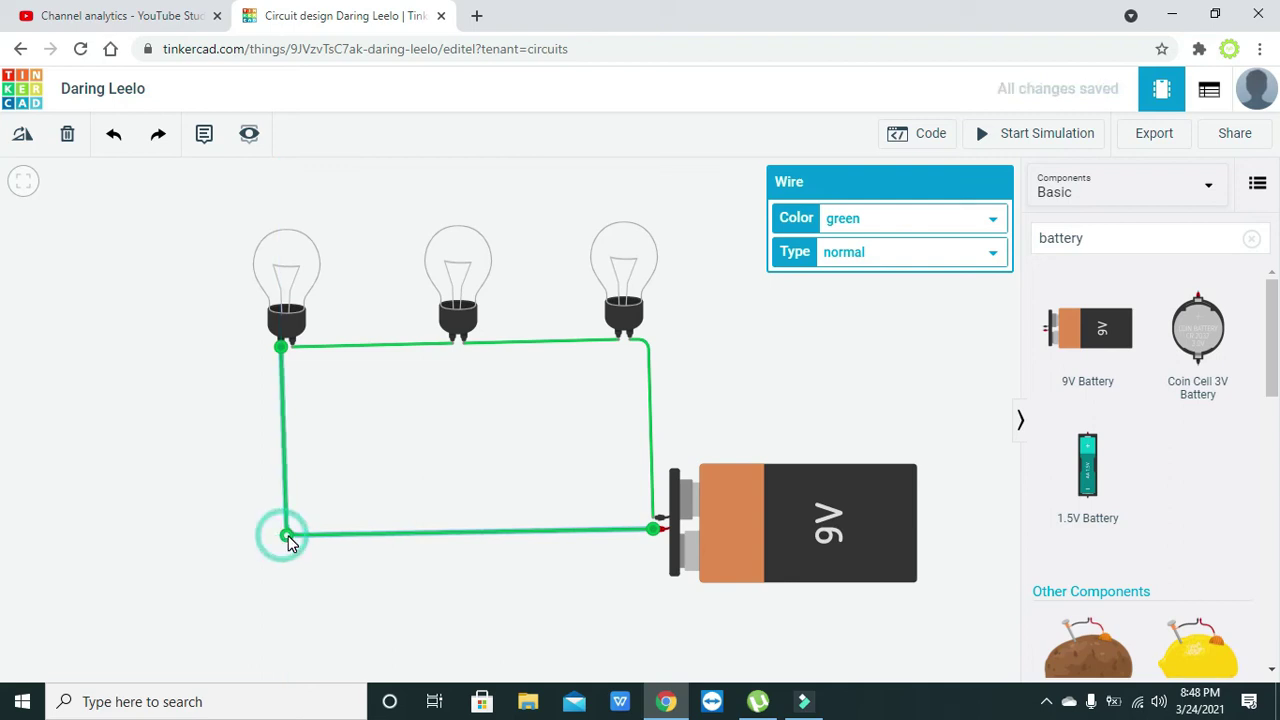
pyautogui.click(435, 622)
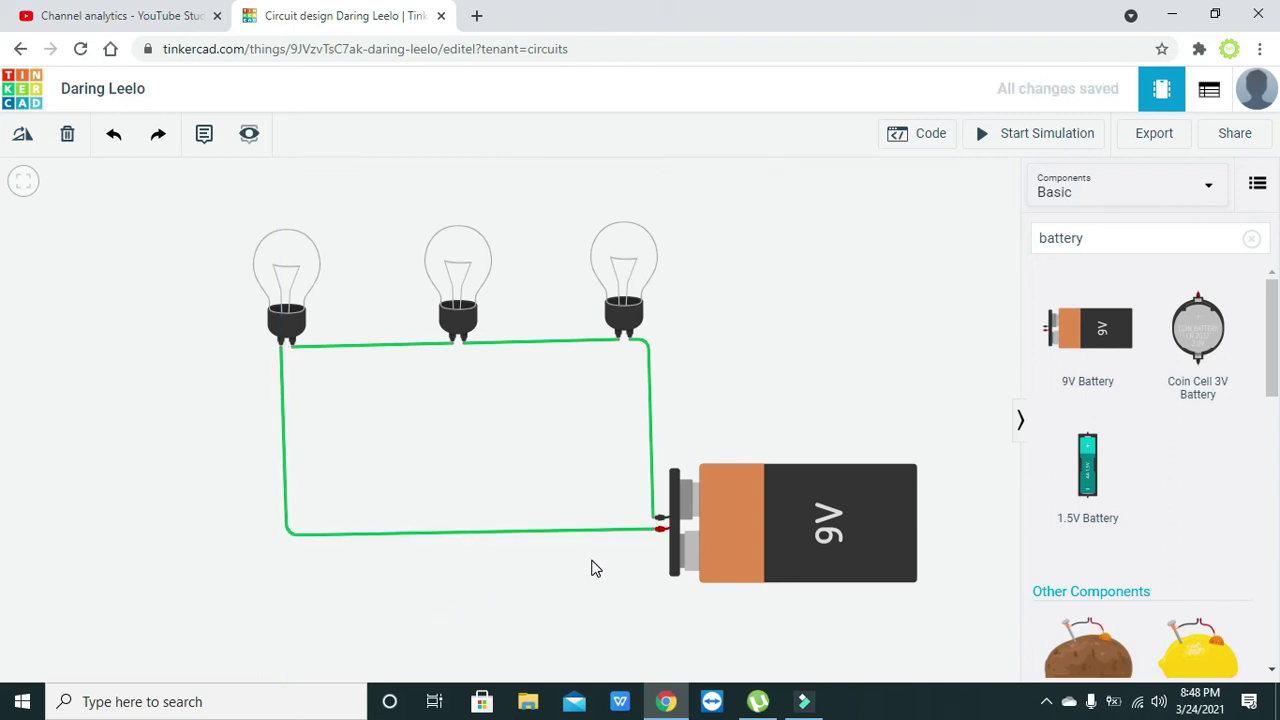
pyautogui.moveTo(288, 531); pyautogui.dragTo(284, 537)
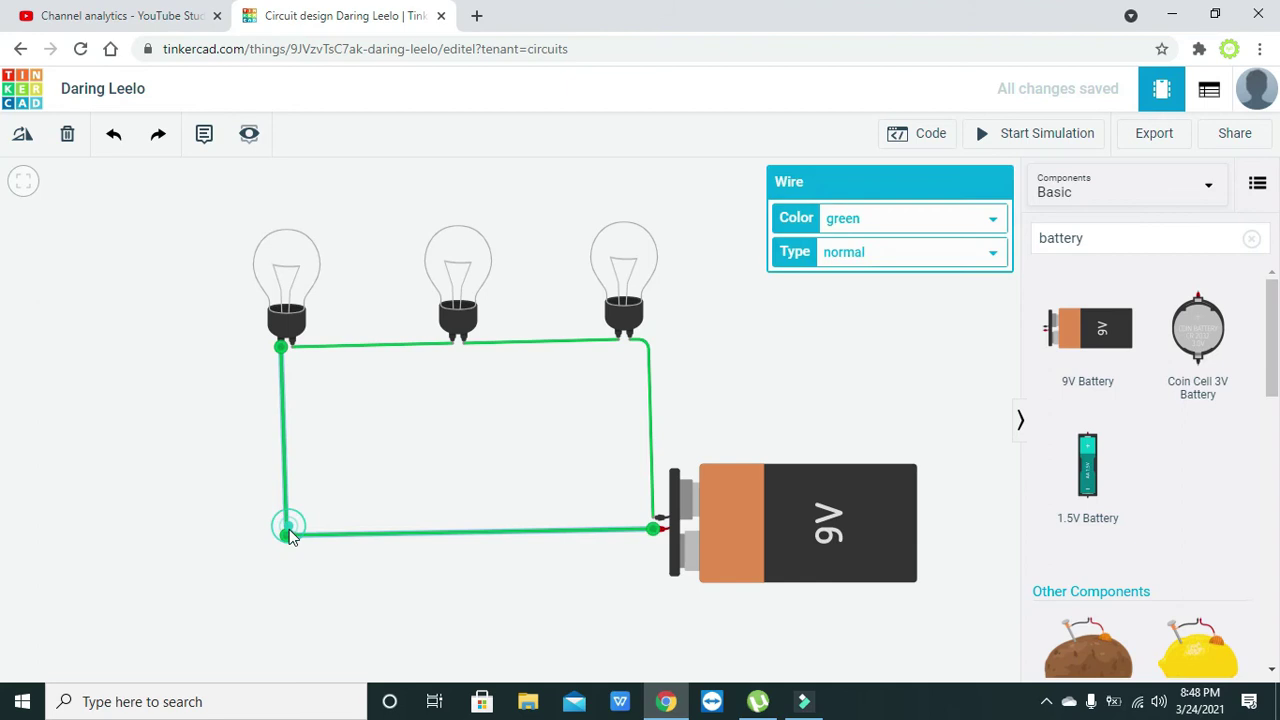
pyautogui.click(343, 552)
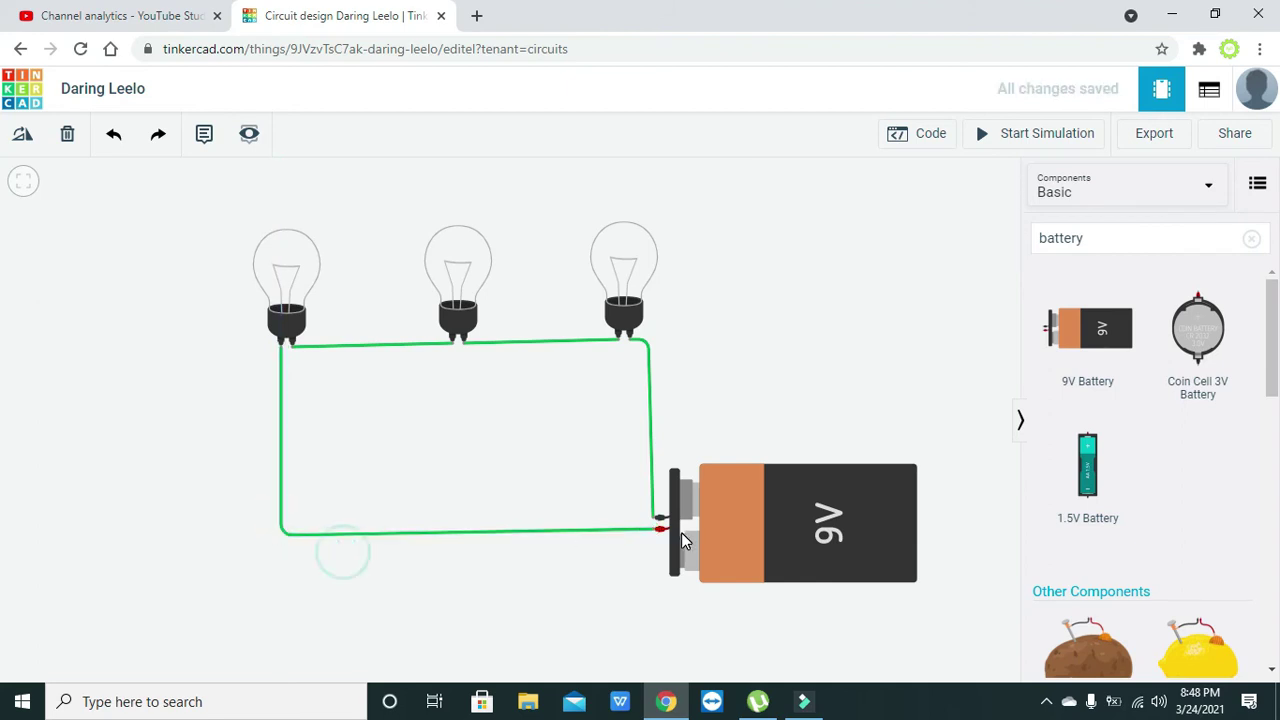
pyautogui.click(740, 522)
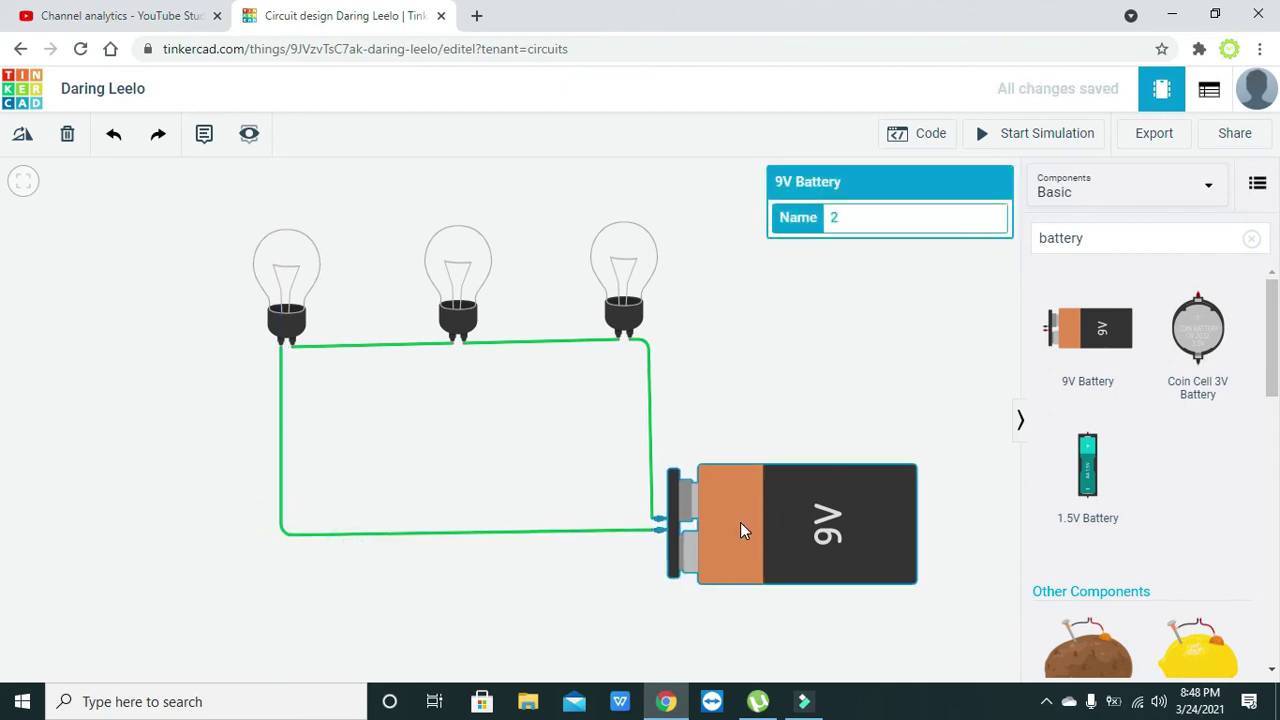
pyautogui.click(797, 392)
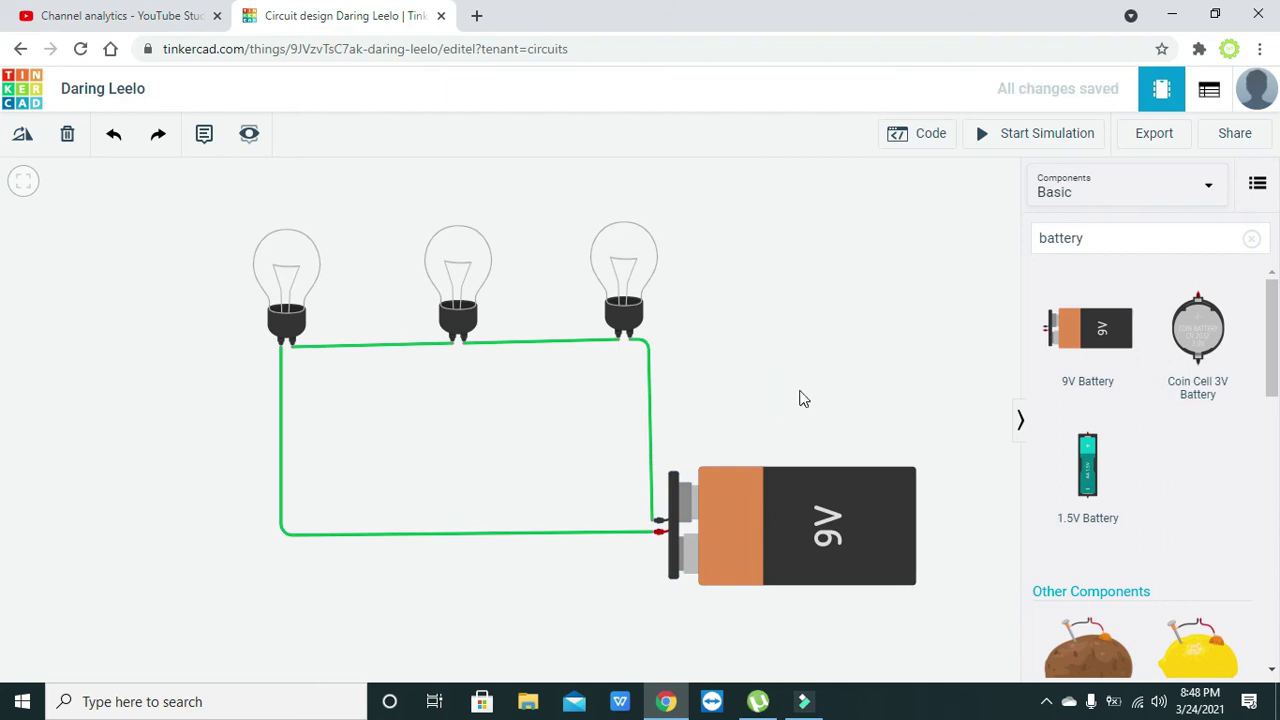
# Start the simulation and check each of the three bulbs is lit
pyautogui.click(1022, 143)
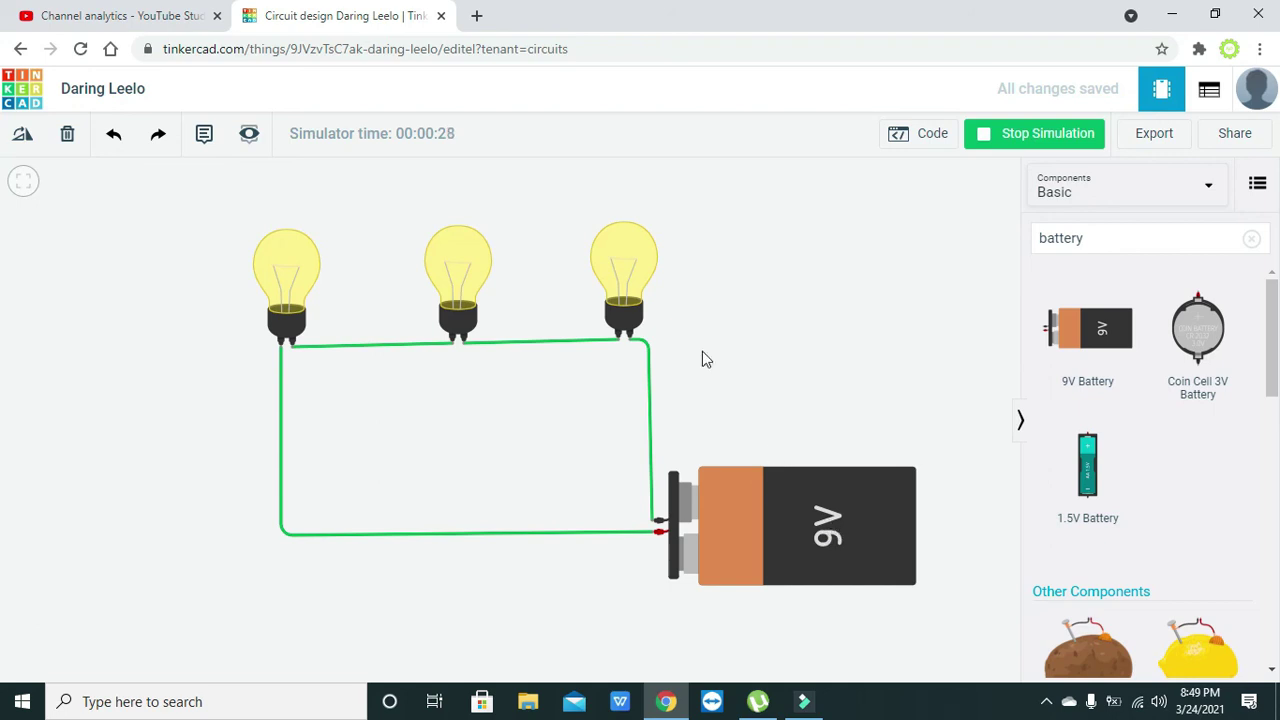
pyautogui.click(623, 274)
pyautogui.click(452, 272)
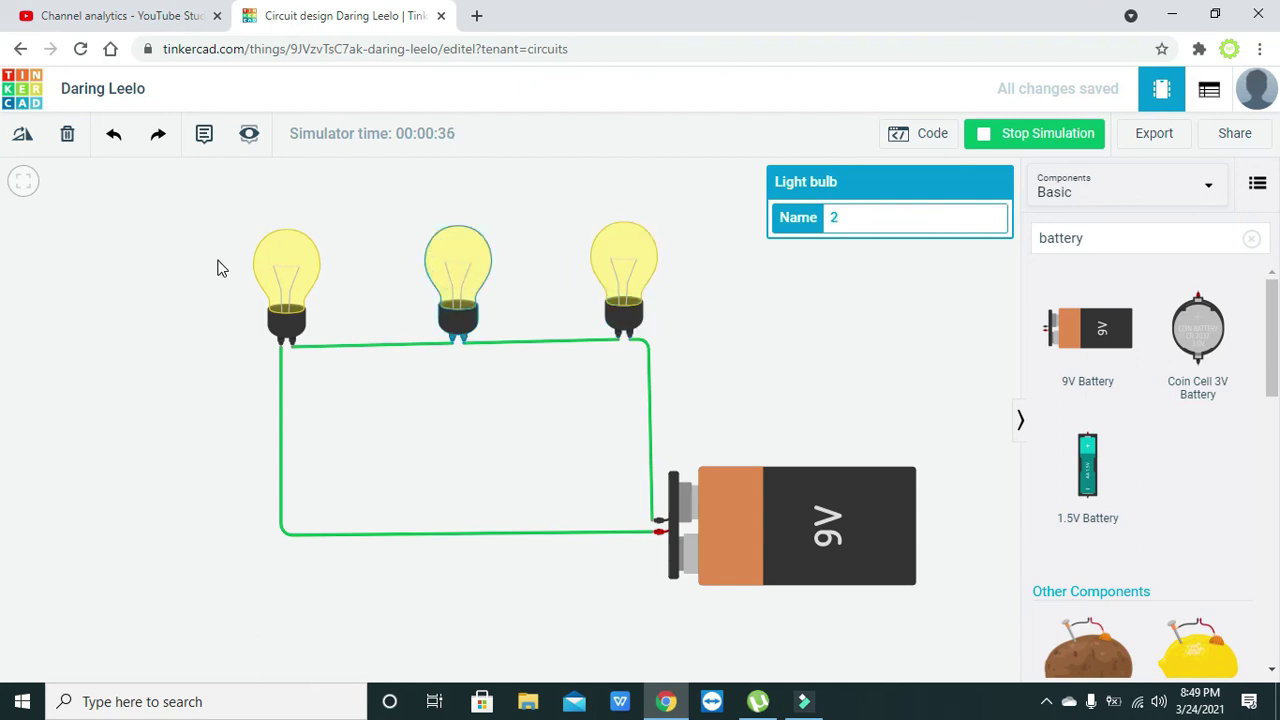
pyautogui.click(285, 273)
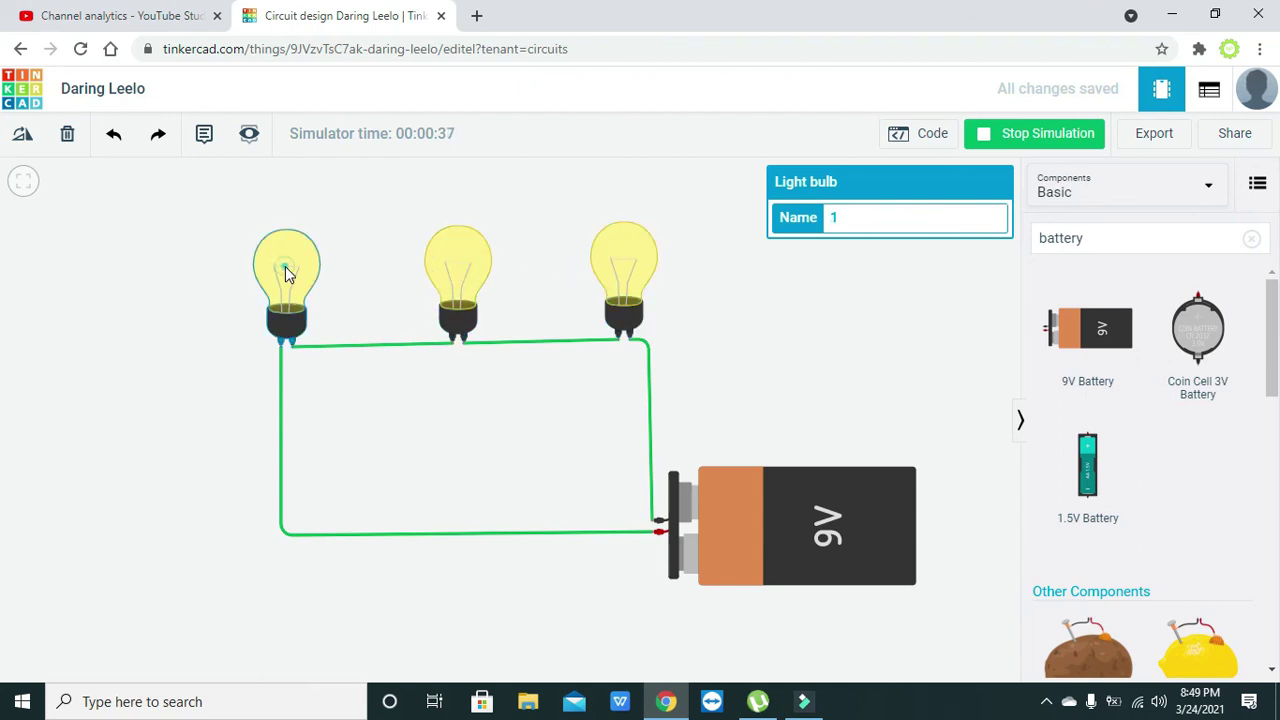
pyautogui.click(359, 272)
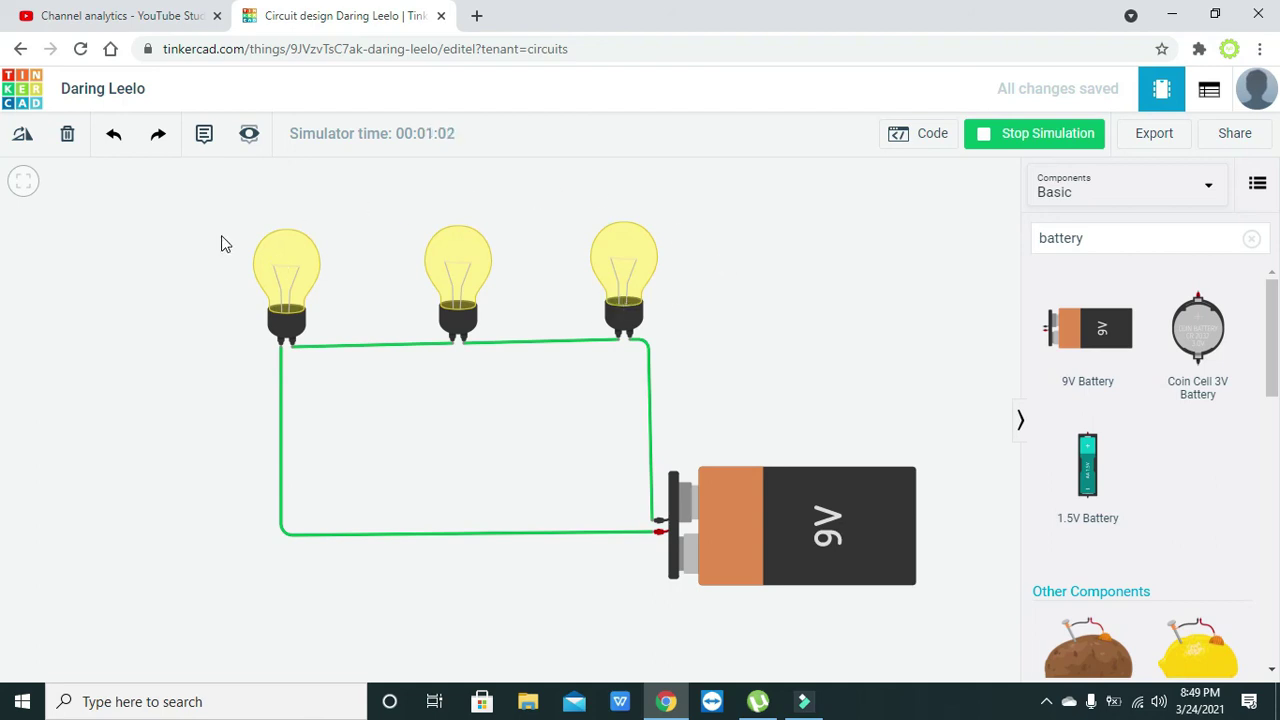
pyautogui.scroll(1, 340, 266)
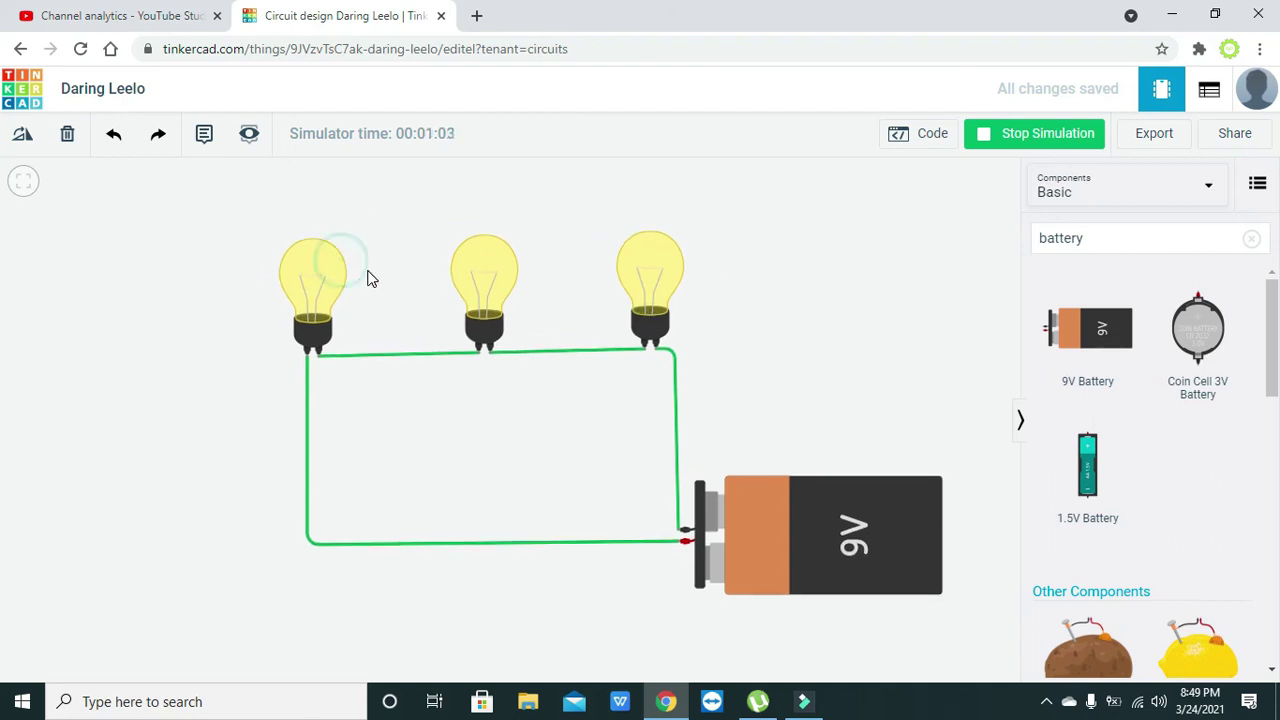
pyautogui.scroll(-1, 366, 277)
pyautogui.moveTo(344, 270); pyautogui.dragTo(346, 269)
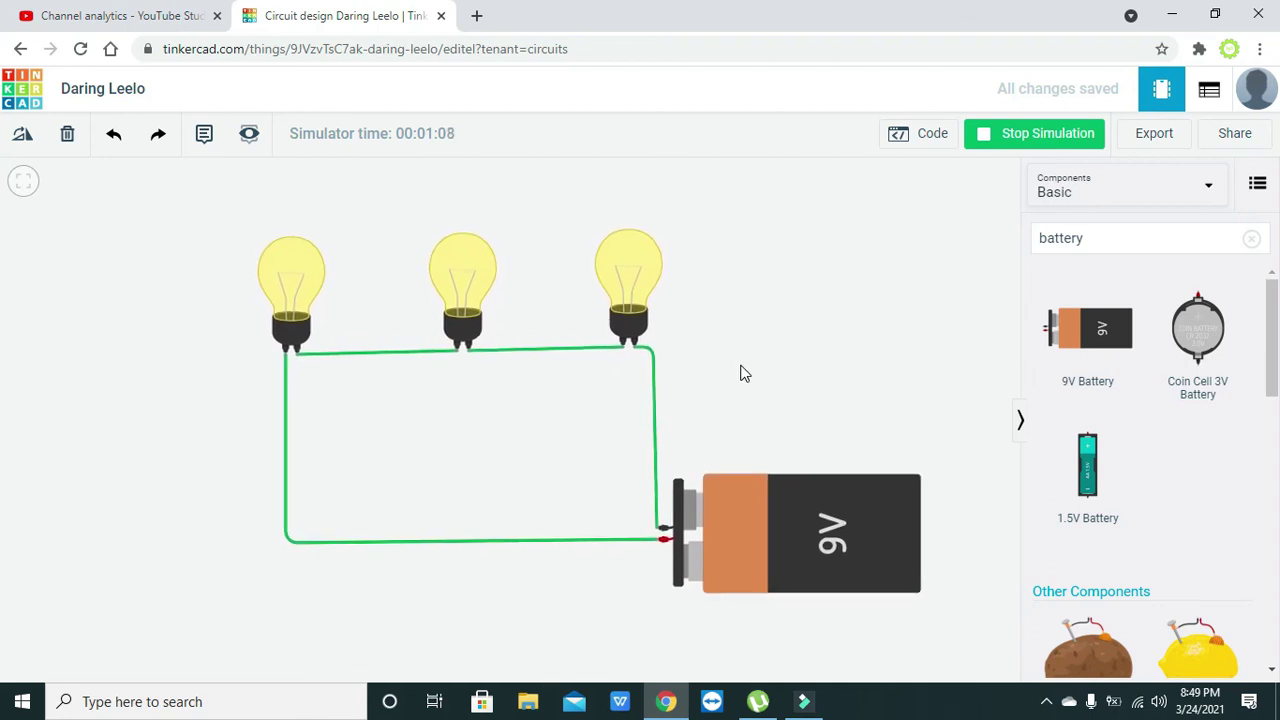